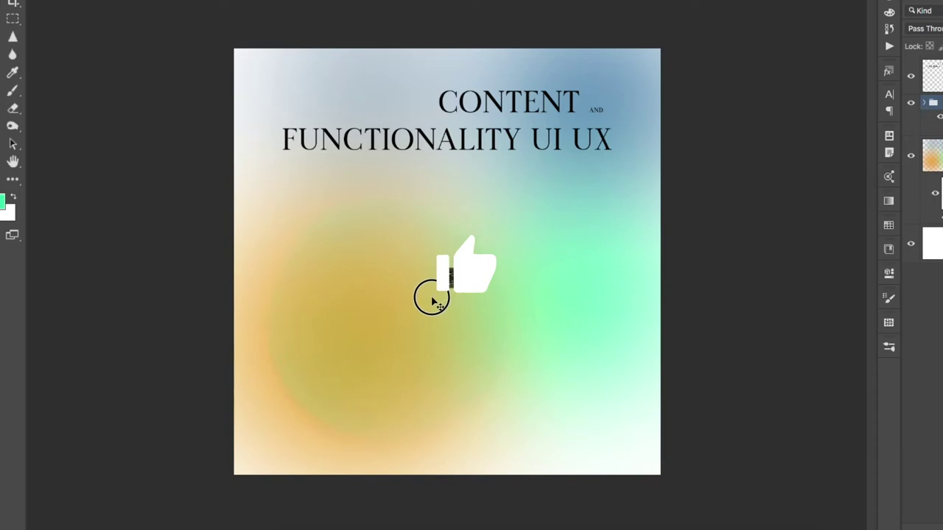
- Look through the frosted-glass icon reference images
left_click(432, 300)
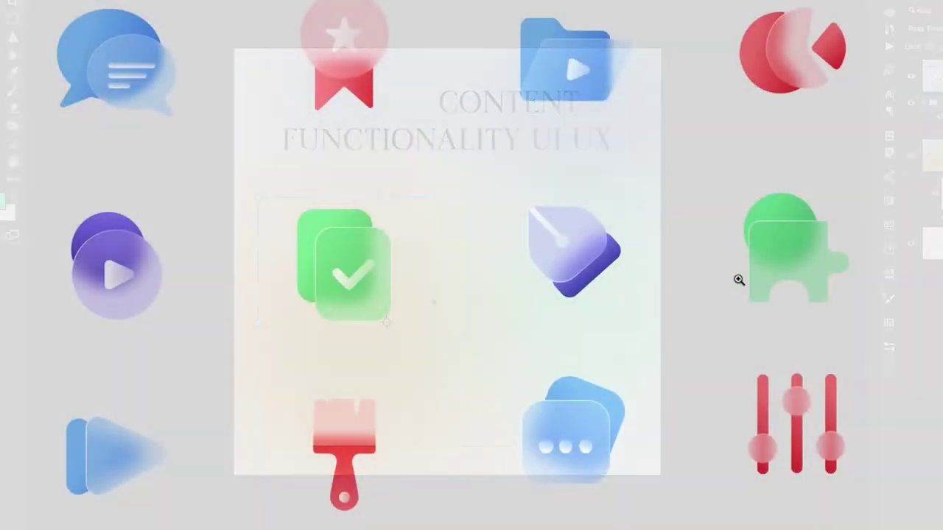
scroll(737, 280, "down", 5)
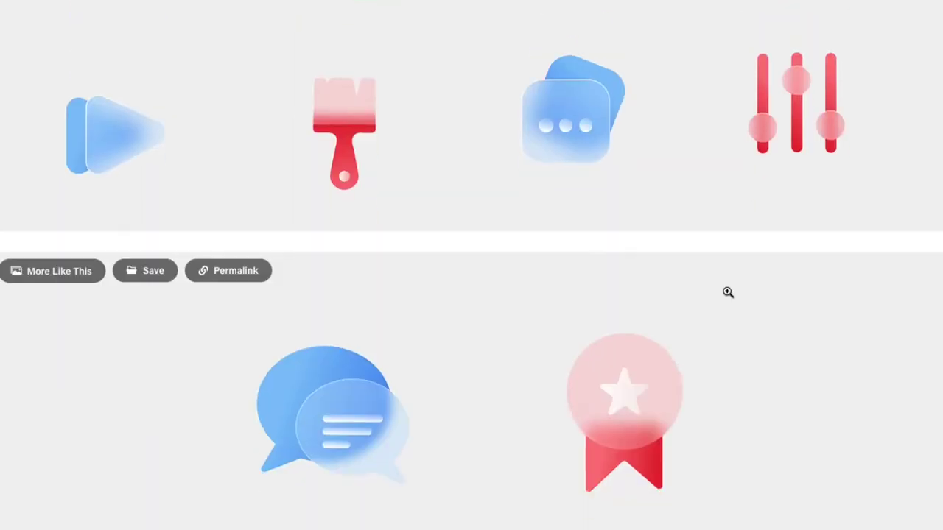
scroll(728, 292, "down", 6)
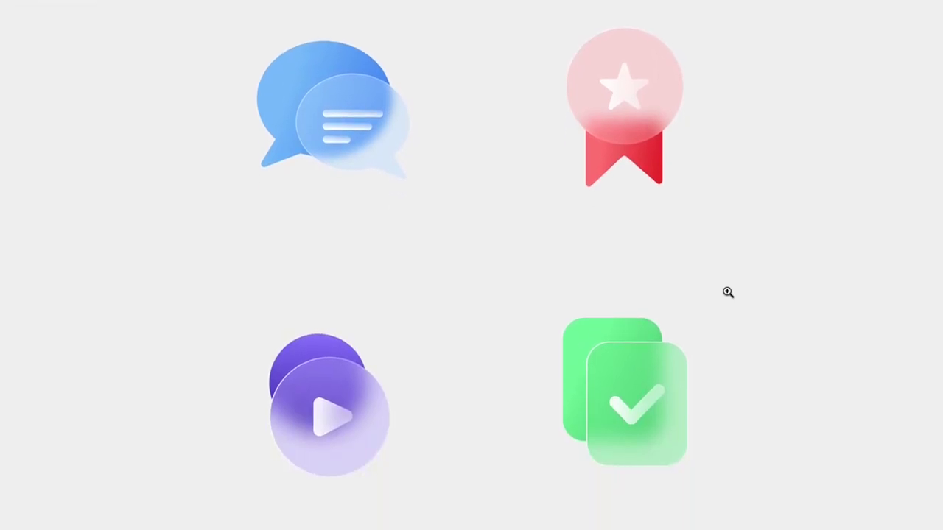
scroll(728, 292, "down", 5)
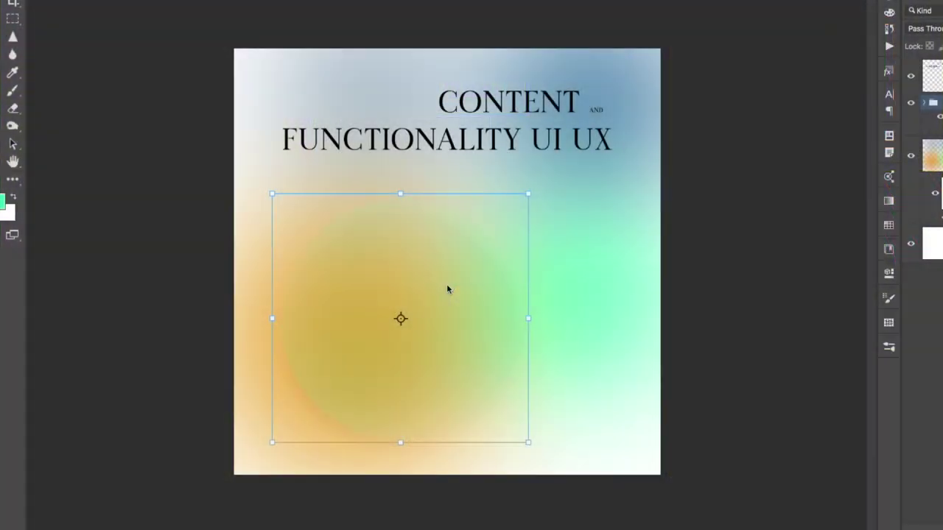
- Inspect the sample design's title, gradient background and circle group, toggling the title layer's visibility off and on
left_click(548, 116)
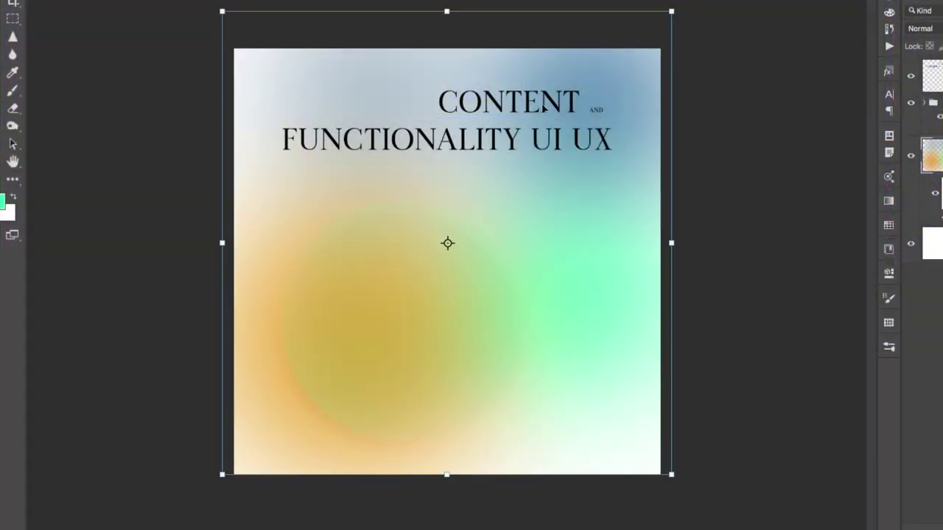
left_click(931, 80)
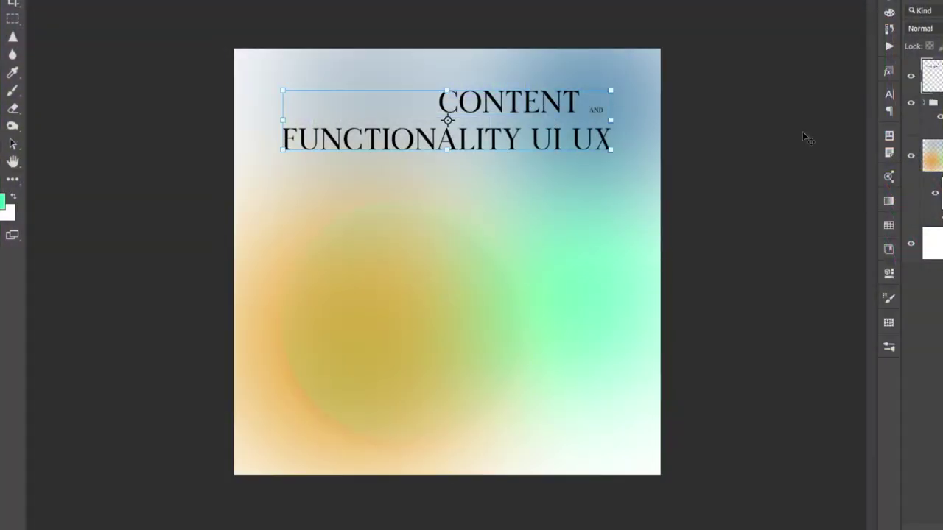
left_click(912, 76)
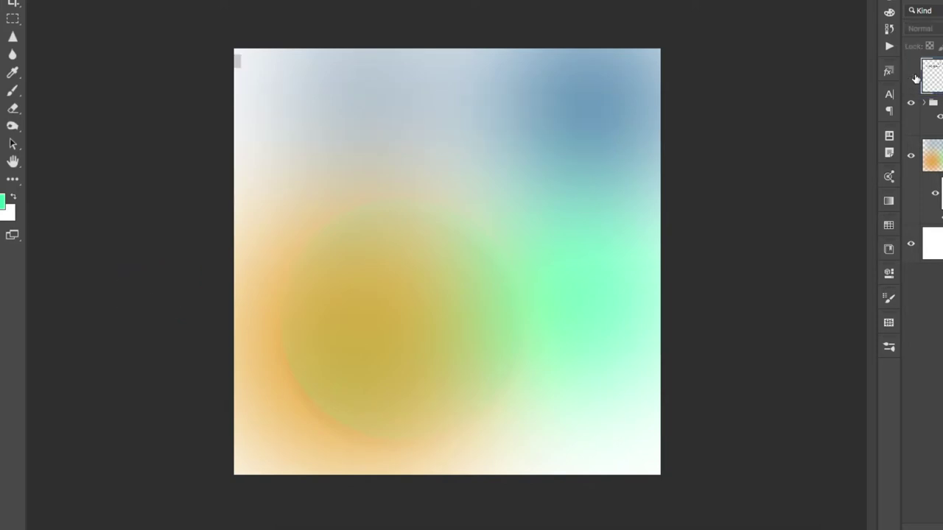
left_click(913, 77)
left_click(767, 147)
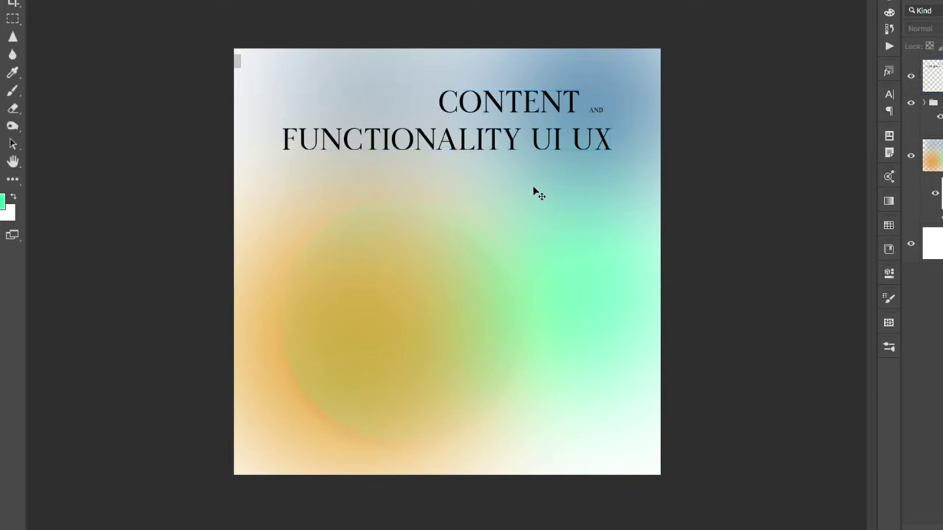
left_click(318, 383)
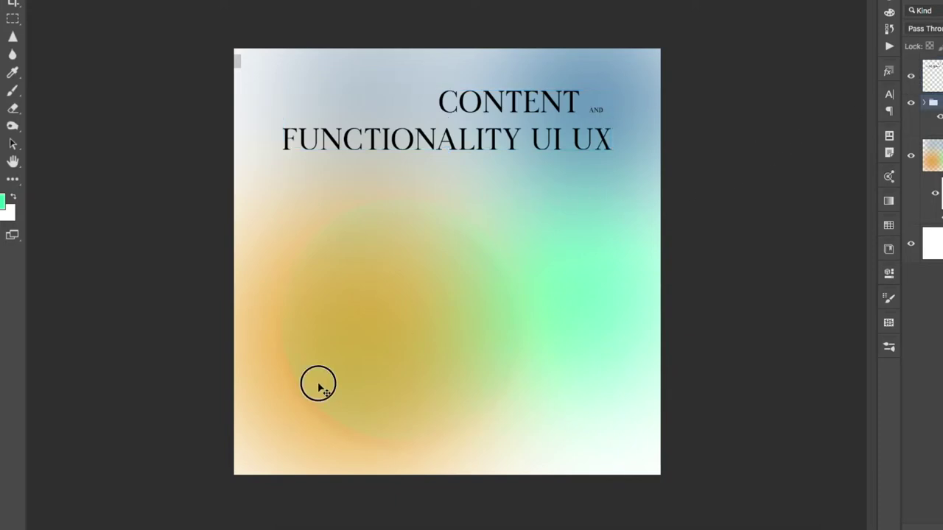
left_click(626, 263)
- Hide the title layer, the circle group and the blurred gradient layer so only the white Background shows
left_click(439, 293)
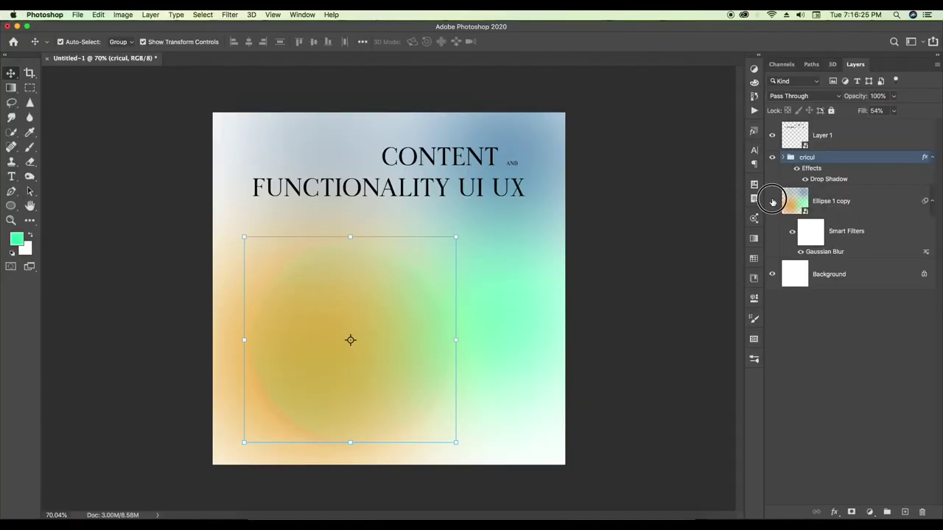
left_click_drag(910, 155, 913, 71)
left_click(609, 304)
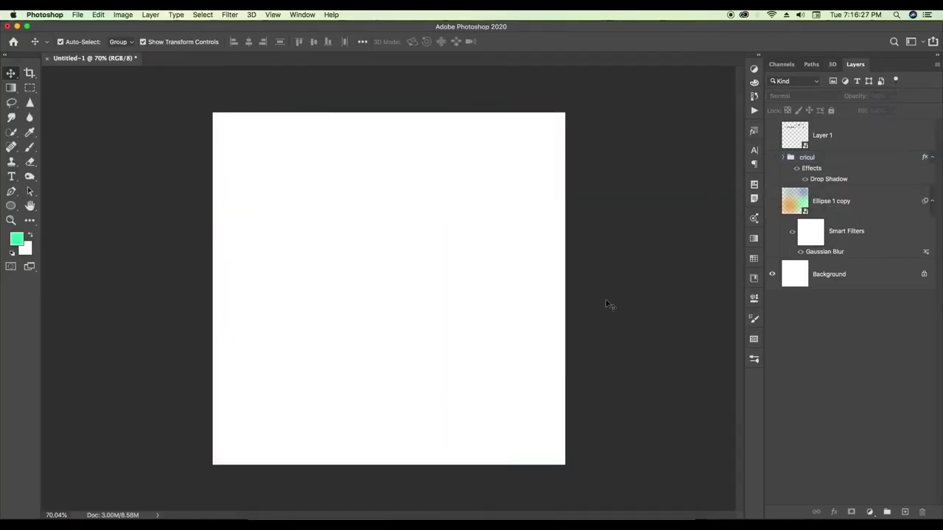
- Start a new document with a width and height of 1200 pixels each
key("super+n")
double_click(348, 220)
type("12")
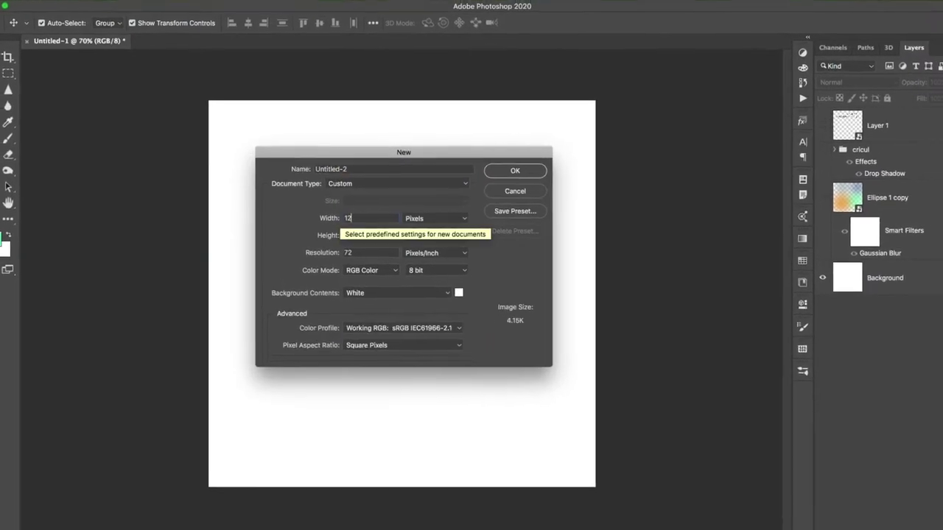
type("00")
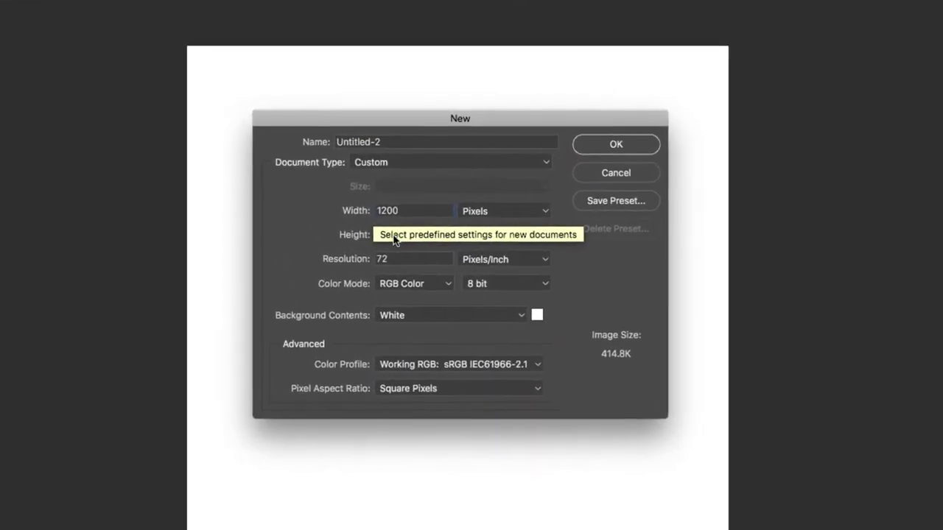
double_click(386, 234)
key("BackSpace")
type("1200")
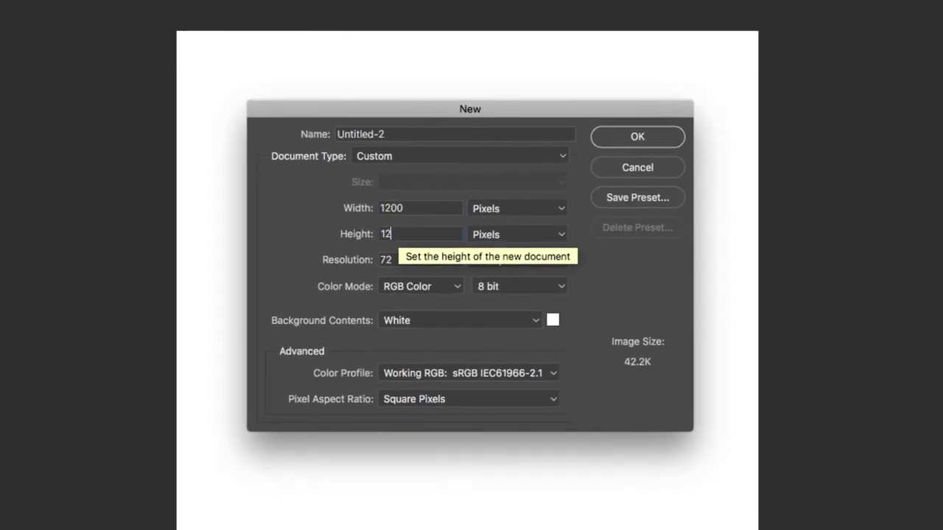
- Name the new document "ux design", set its resolution to 300 pixels/inch and create it
double_click(393, 134)
key("BackSpace")
type("ux design")
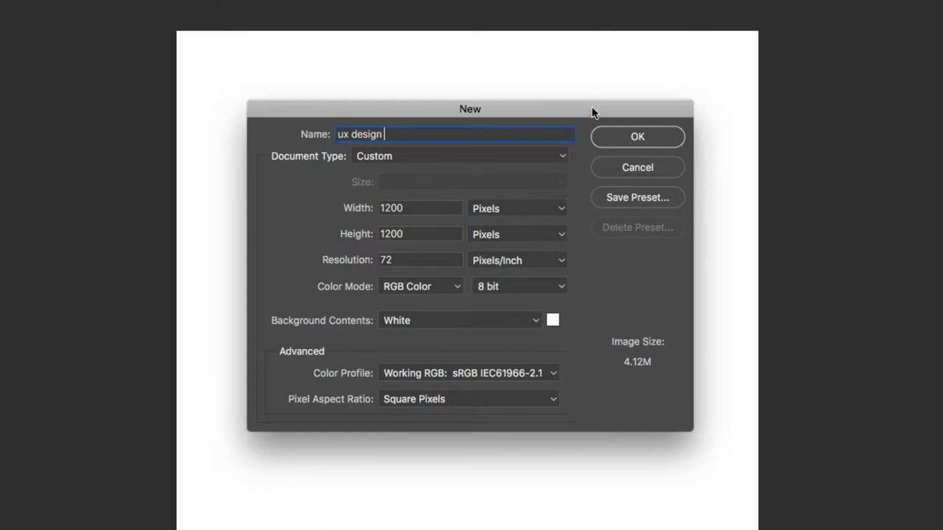
left_click(369, 260)
key("BackSpace")
type("300")
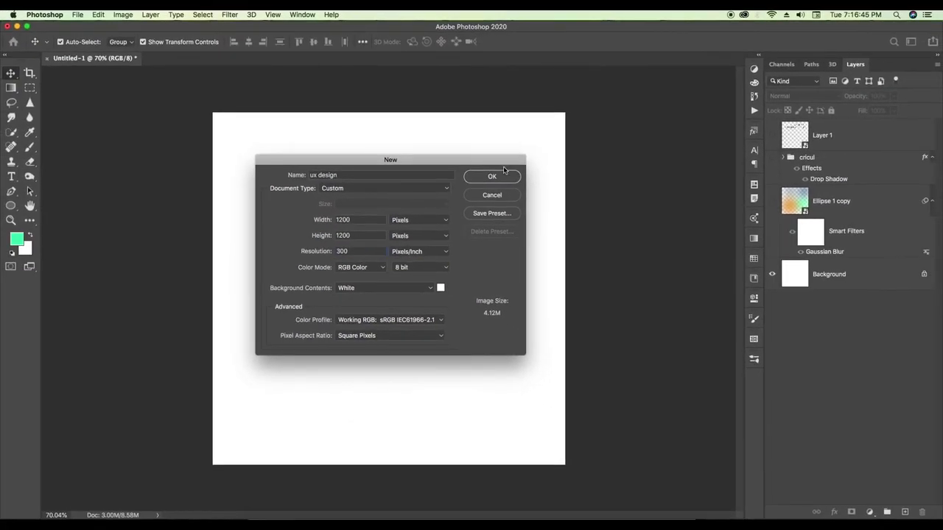
left_click(492, 178)
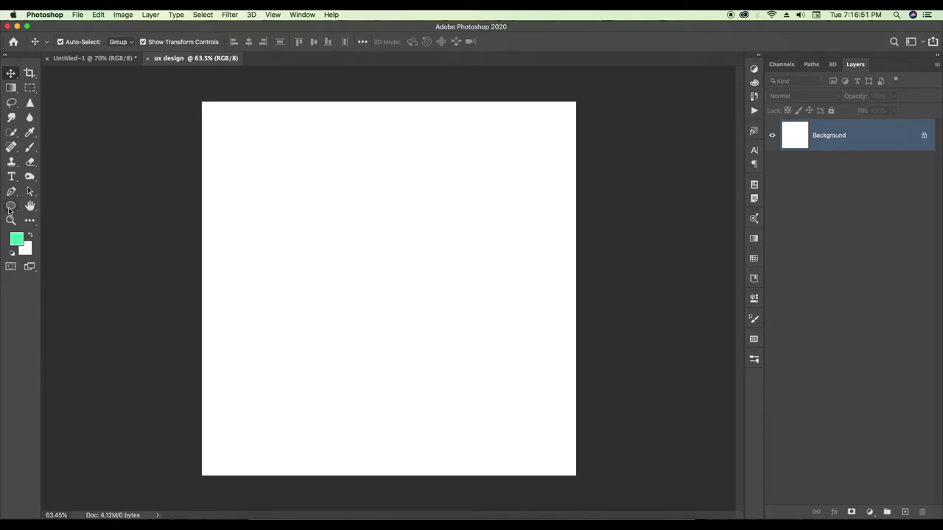
- Draw a circle about 396 px wide in the canvas's upper right, with a mint-green fill and a 0 pt stroke
left_click_drag(10, 208, 45, 227)
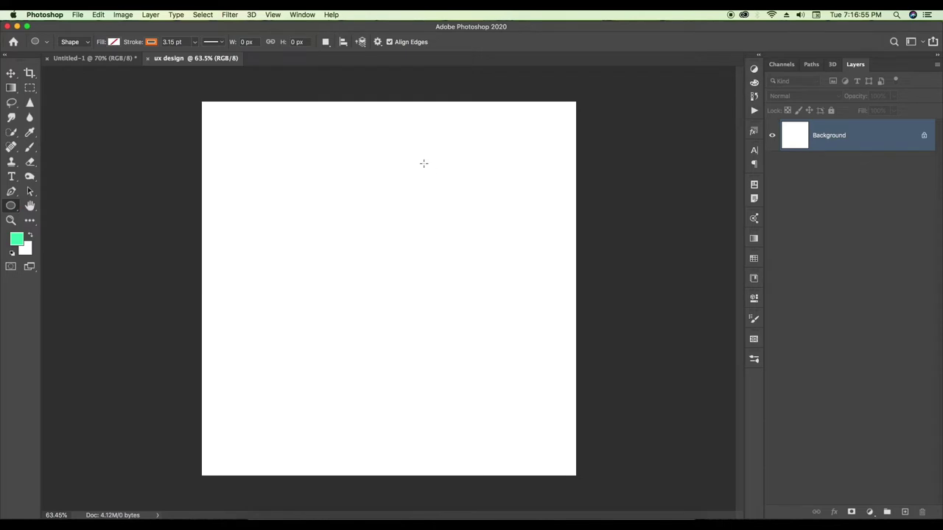
left_click_drag(415, 164, 538, 311)
left_click(611, 364)
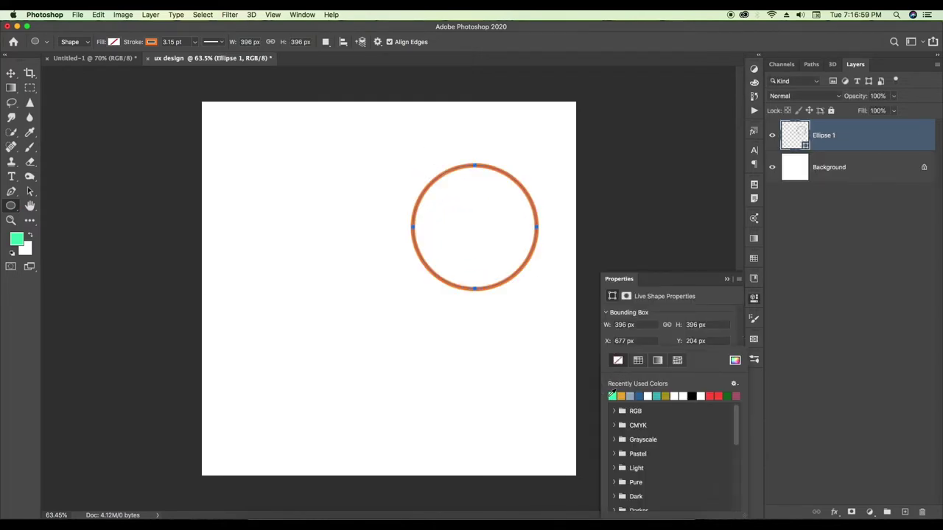
left_click(612, 396)
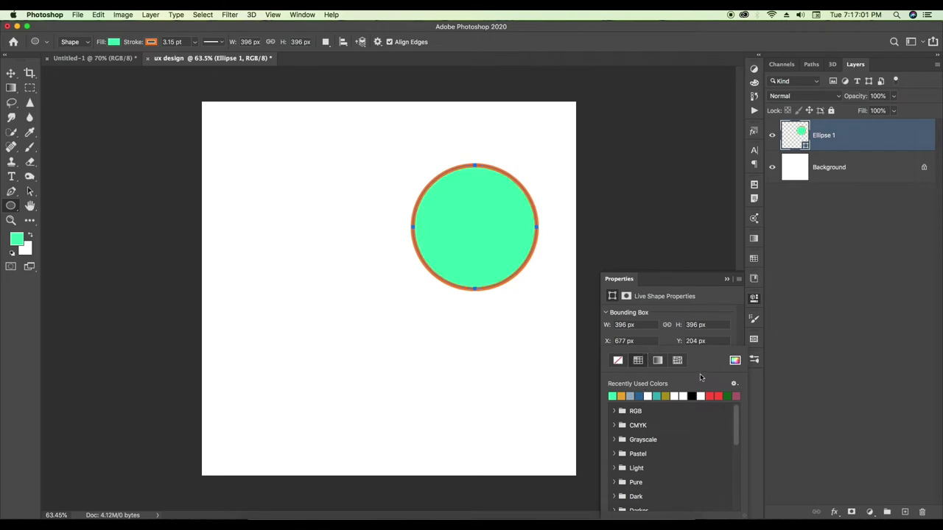
left_click(674, 345)
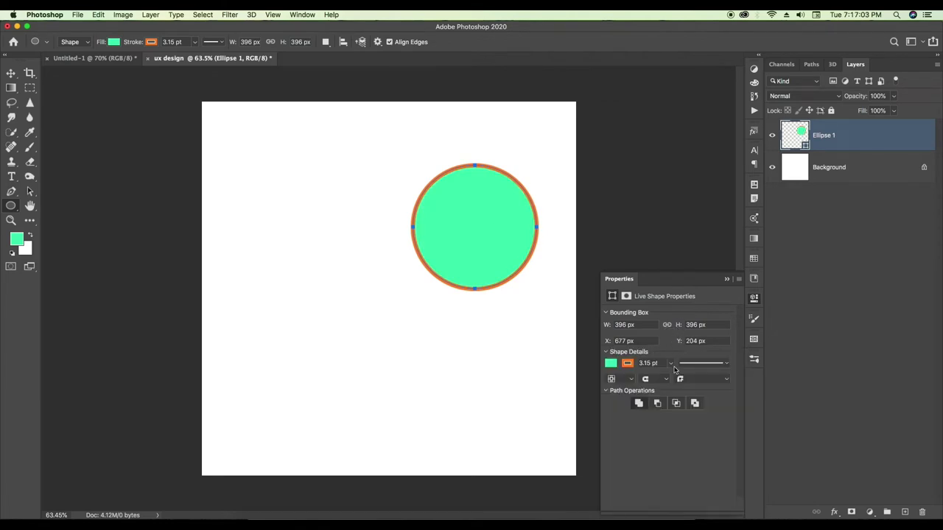
mouse_move(670, 364)
left_mouse_down()
mouse_move(675, 380)
mouse_move(597, 382)
left_mouse_up()
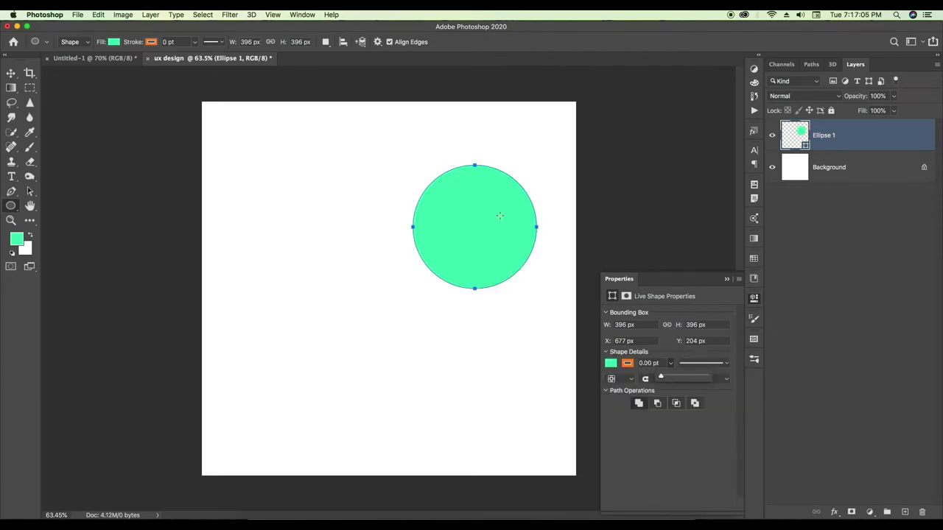
left_click(753, 296)
- Duplicate the mint circle to the canvas's lower left and scale the copy up to about 187%
key("v")
left_click_drag(495, 227, 339, 356)
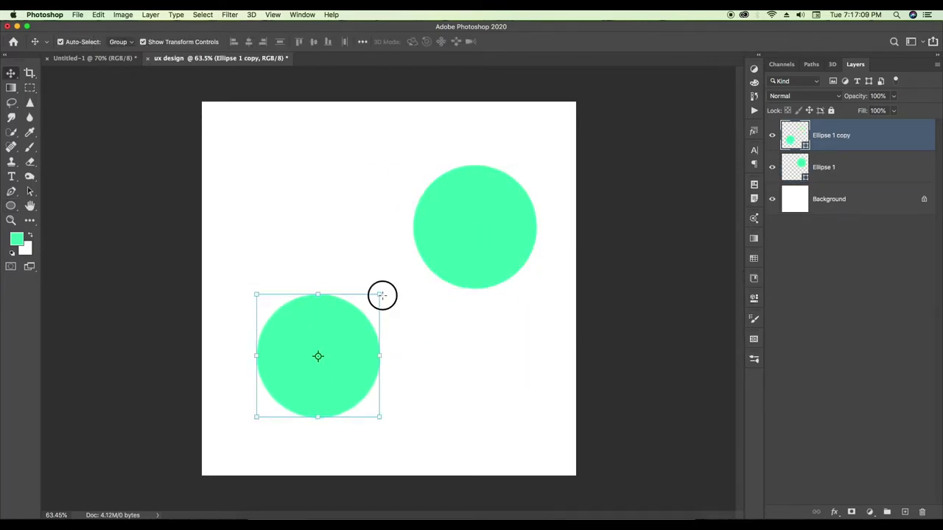
left_click_drag(382, 295, 532, 228)
left_click_drag(402, 304, 354, 354)
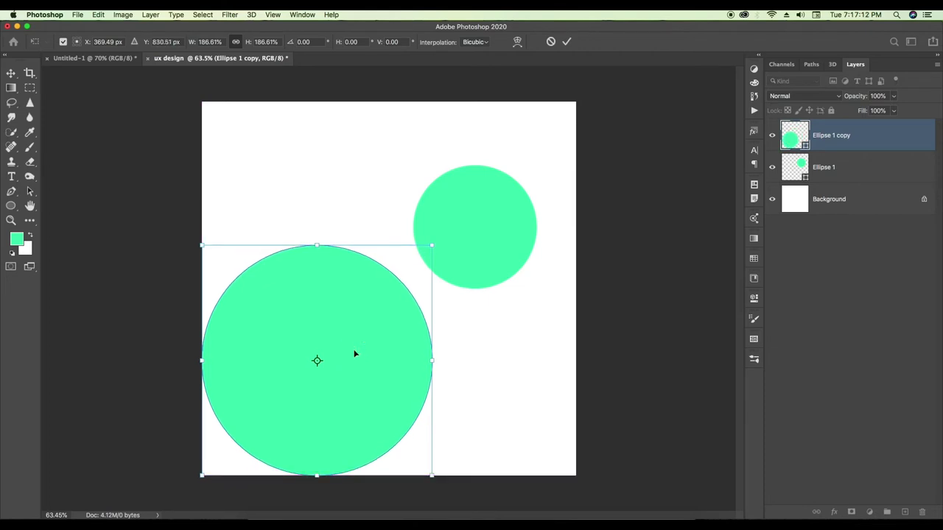
left_click(566, 41)
- Shift both circles slightly up and to the right, and recolor the large one blue
left_click_drag(501, 207, 516, 179)
left_click_drag(332, 331, 342, 324)
double_click(795, 137)
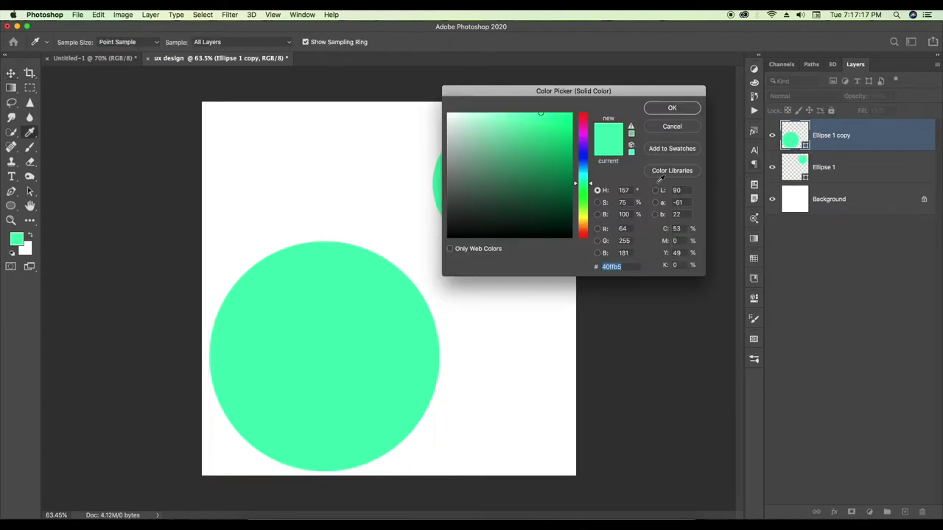
left_click_drag(590, 185, 589, 162)
left_click(648, 110)
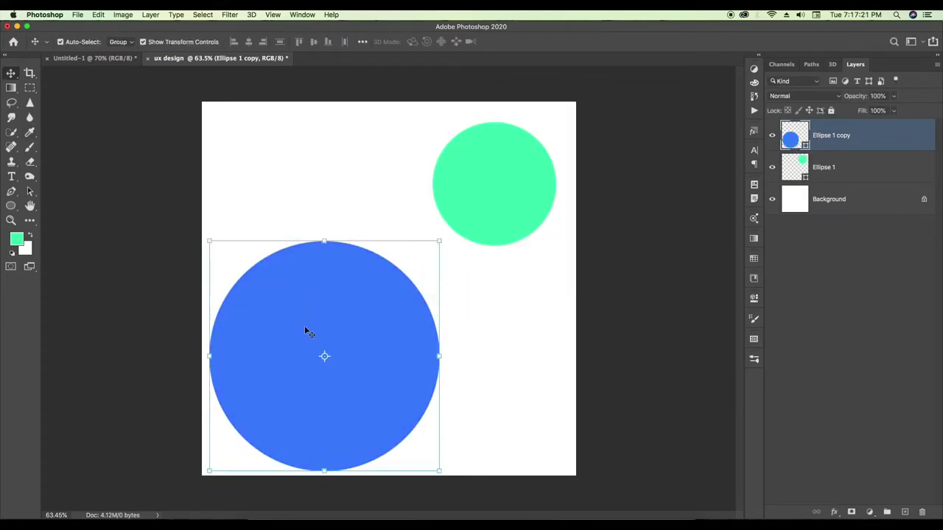
- Duplicate the mint circle to the canvas's upper edge above the blue circle and recolor the copy lime green (#83ff40)
left_click_drag(350, 331, 350, 331)
left_click(520, 199)
left_click_drag(520, 200, 378, 177)
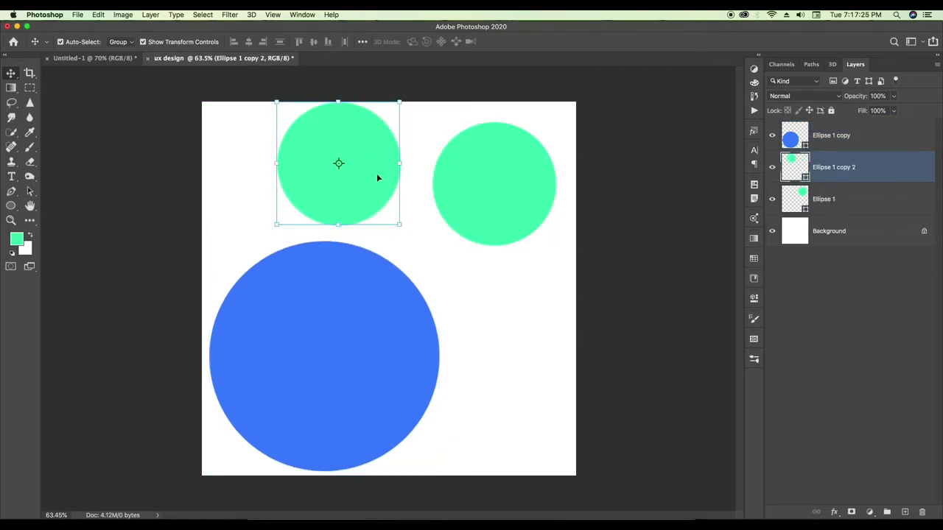
double_click(799, 173)
left_click(582, 129)
left_click_drag(582, 130, 582, 130)
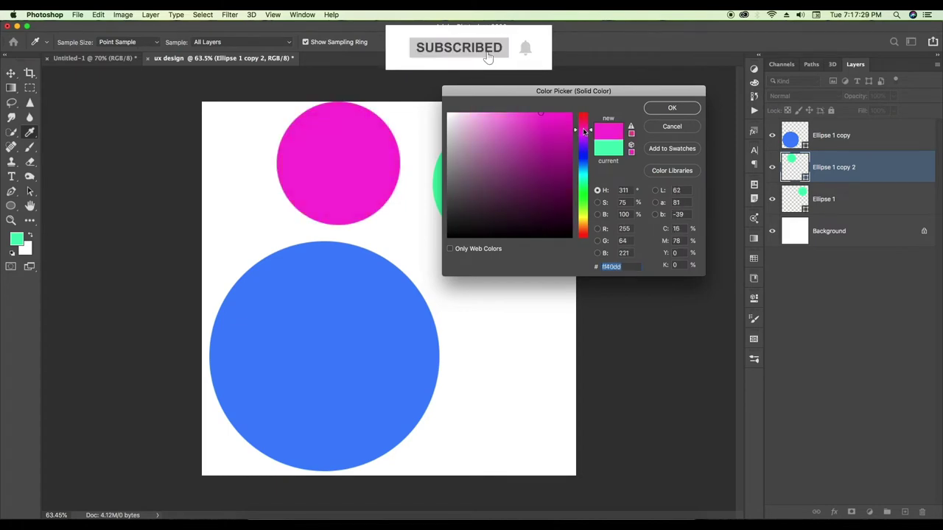
left_click(581, 203)
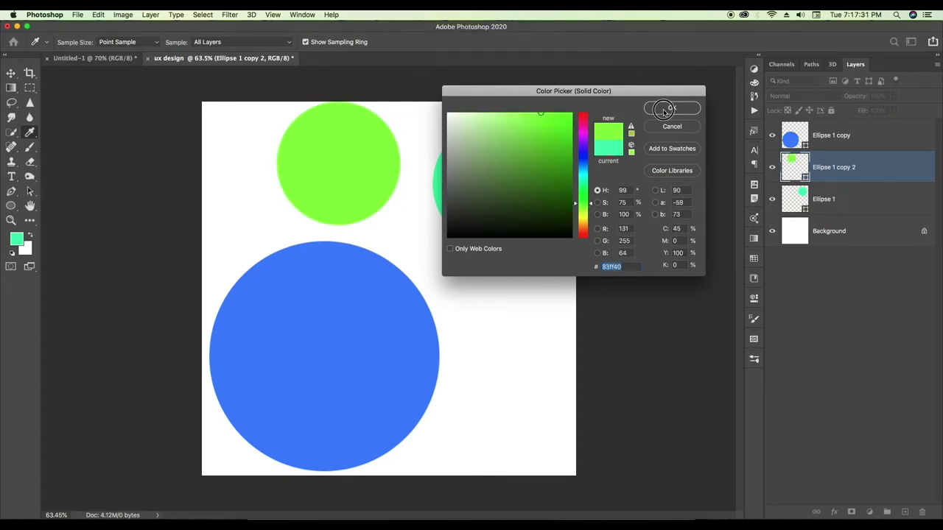
left_click(665, 111)
- Duplicate the lime circle to the canvas's lower right and recolor the copy orange-red (#ff7140)
left_click_drag(361, 152, 536, 355)
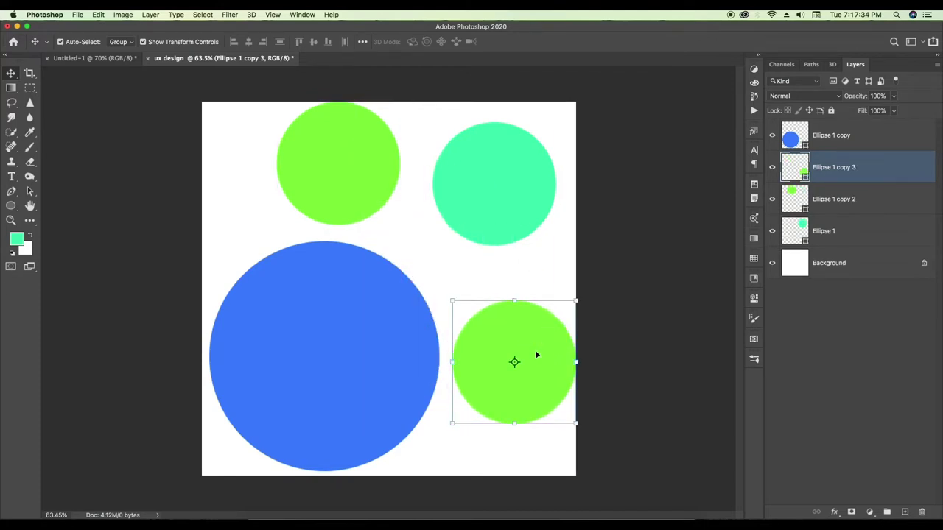
double_click(806, 179)
left_click_drag(586, 188, 585, 231)
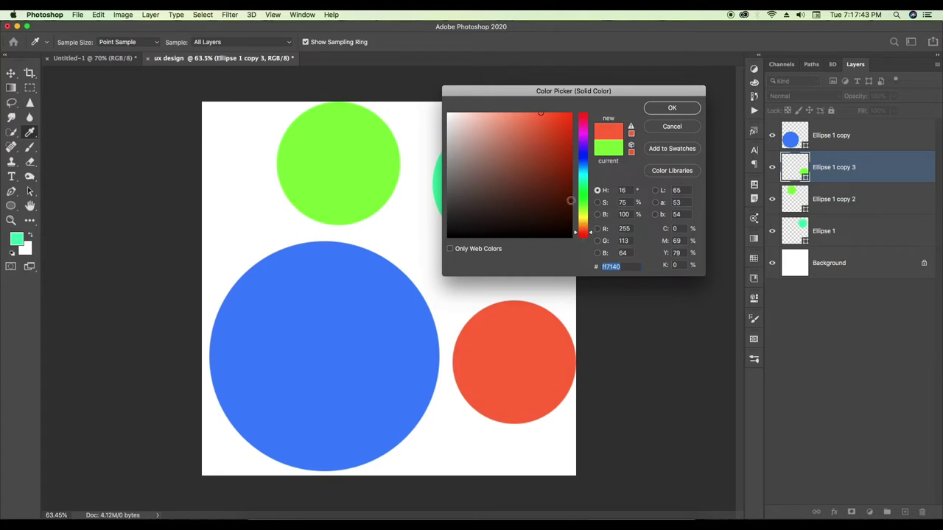
left_click(665, 108)
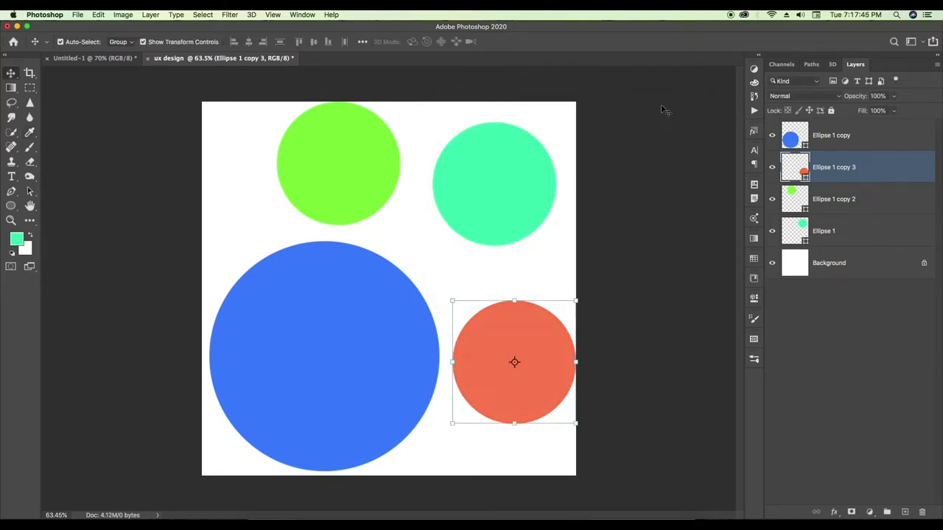
- Fine-tune the layout by moving the lime circle down and right, the orange circle up, and the blue circle down slightly
left_click_drag(324, 169, 332, 172)
left_click_drag(505, 337, 505, 332)
left_click_drag(332, 334, 333, 339)
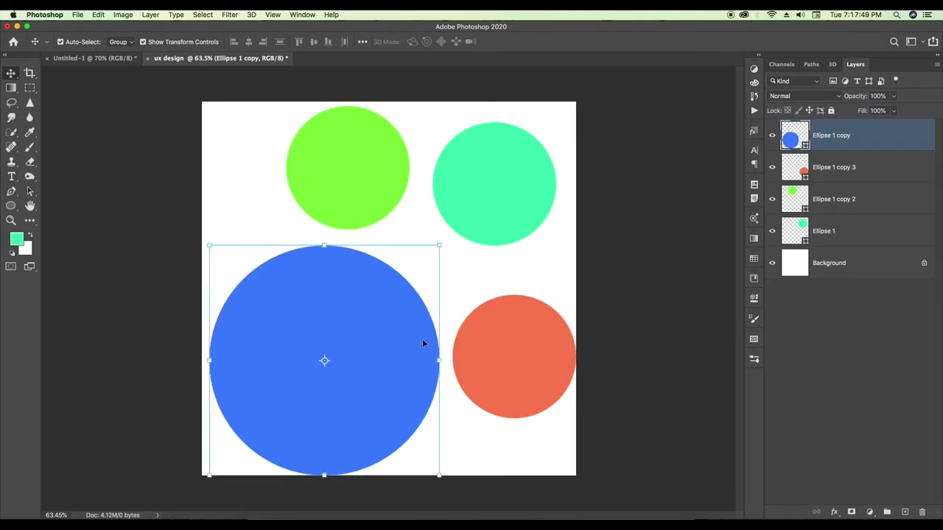
- Convert all four circle layers into a single smart object
left_click(829, 233, "shift")
right_click(845, 227)
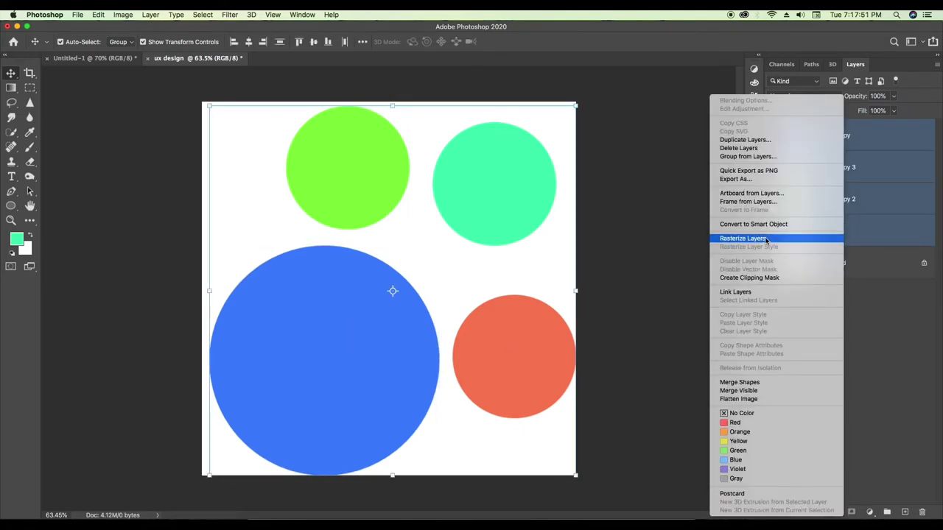
left_click(753, 224)
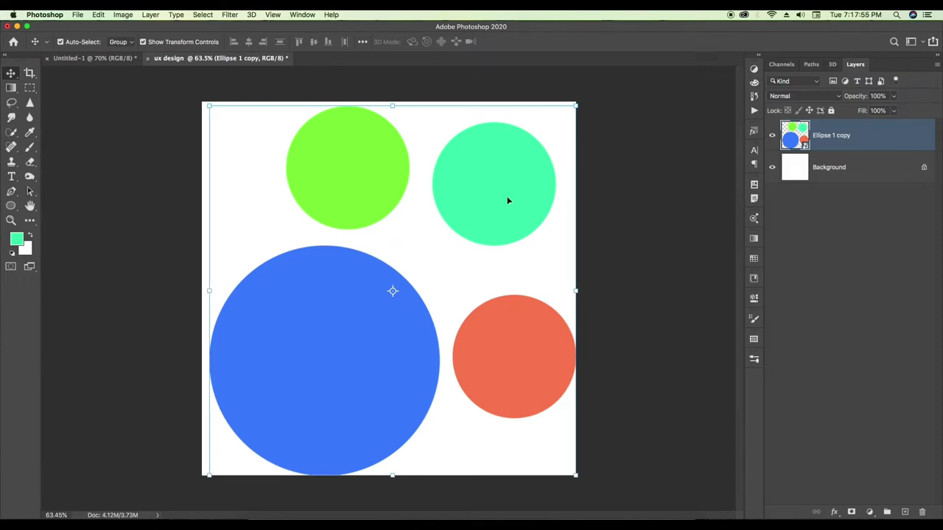
- Recolor the large blue circle inside the smart object to dark blue (#163e86), save the contents, and return to the ux design document
double_click(795, 140)
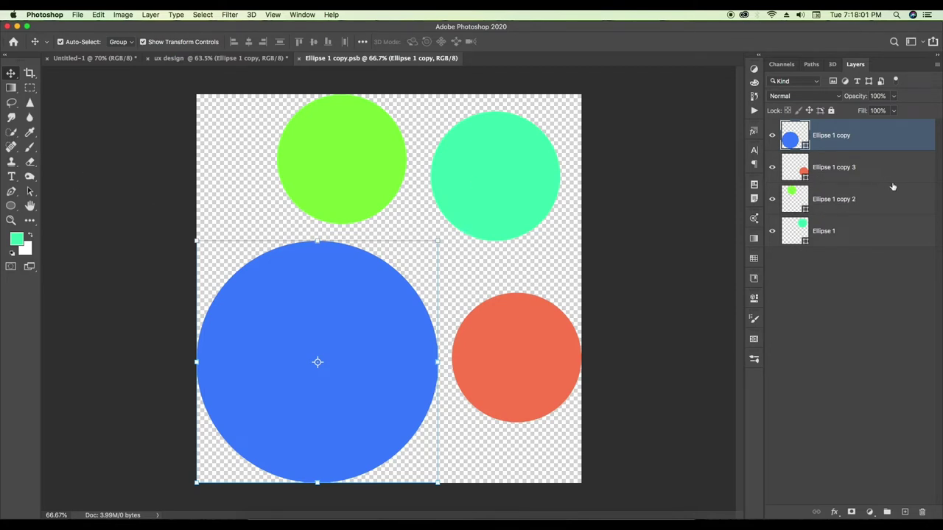
double_click(806, 142)
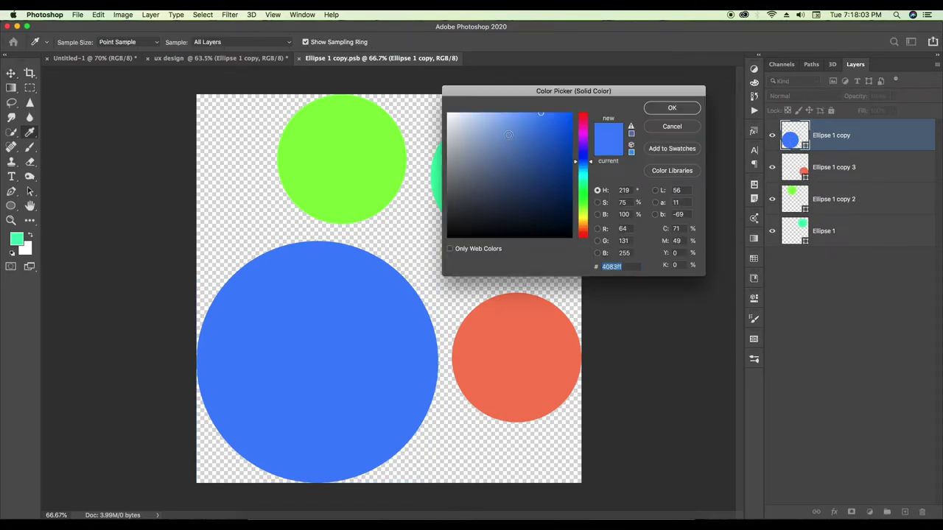
left_click_drag(498, 111, 551, 168)
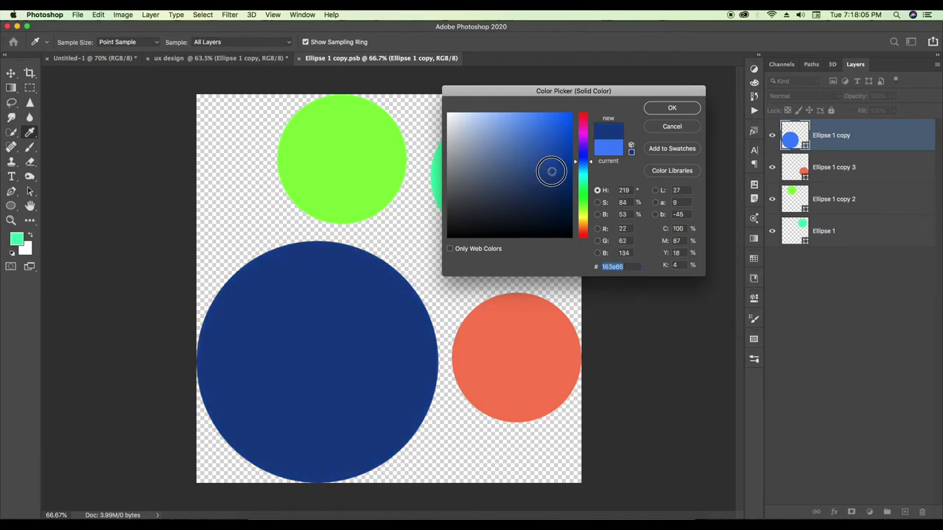
left_click(671, 108)
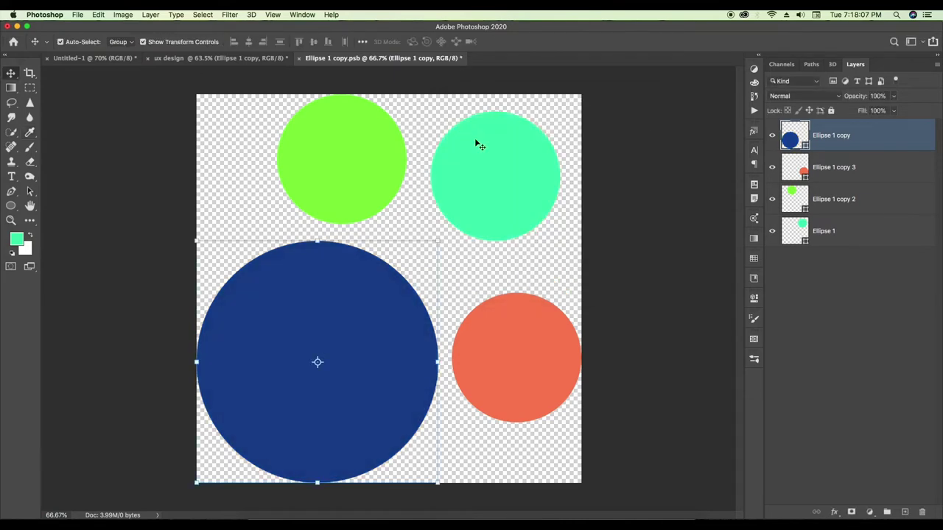
key("ctrl+s")
left_click(221, 57)
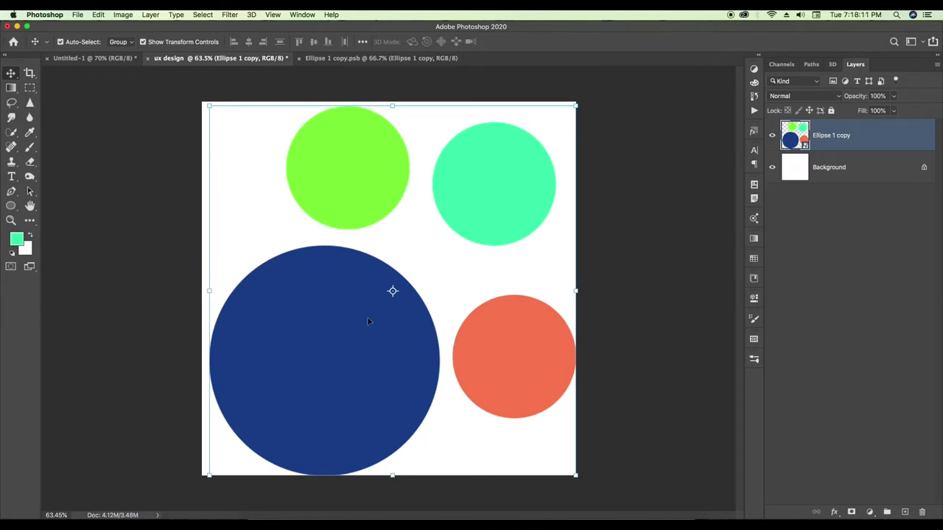
- Undo and redo the smart object update to compare the previous and new blue, leaving the layer deselected
key("ctrl+z")
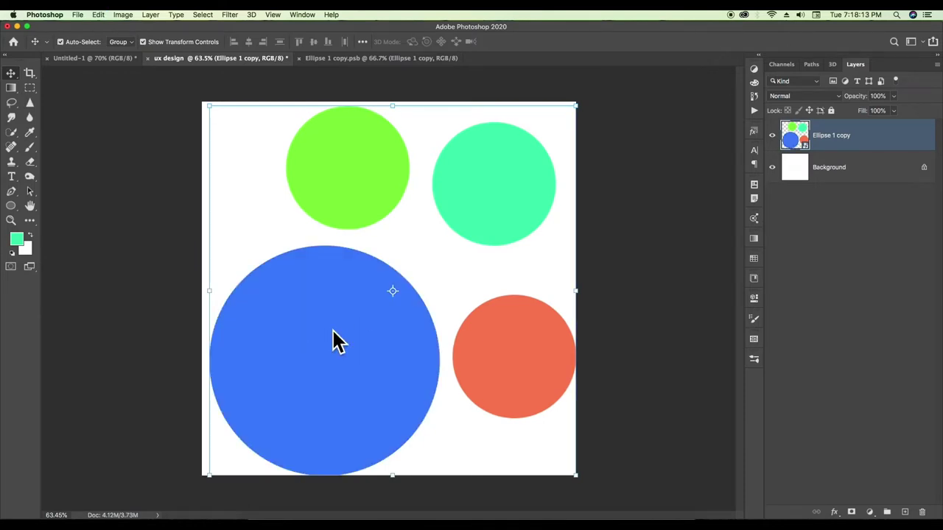
key("ctrl+shift+z")
left_click(413, 261)
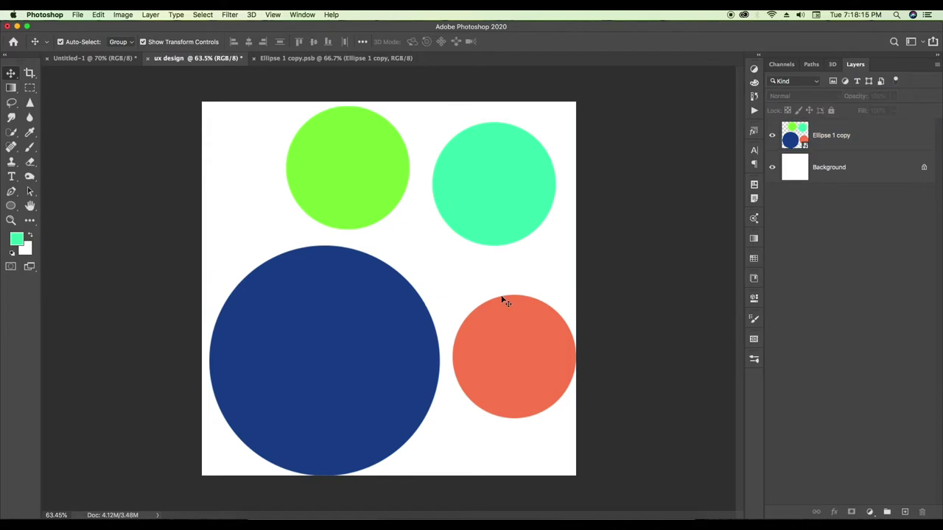
- Duplicate the four-circle smart object layer and select the upper copy
left_click(818, 138)
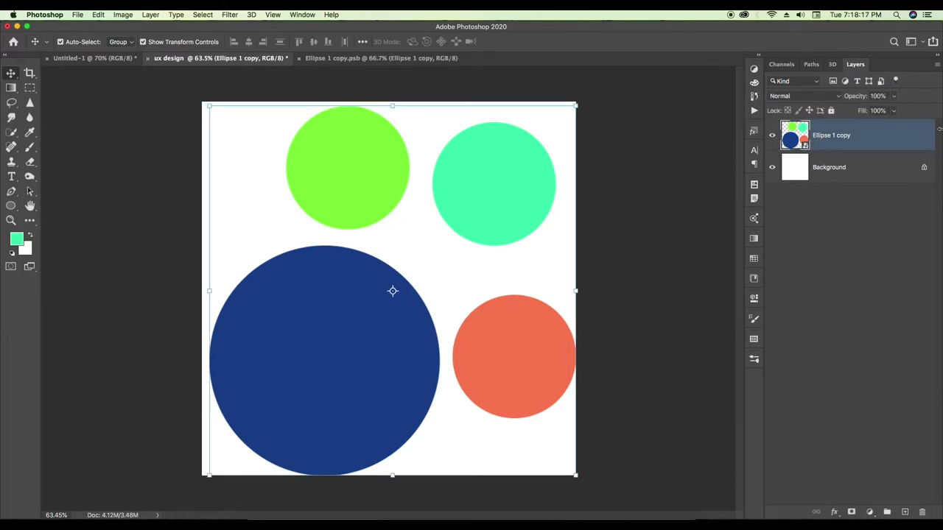
key("ctrl+j")
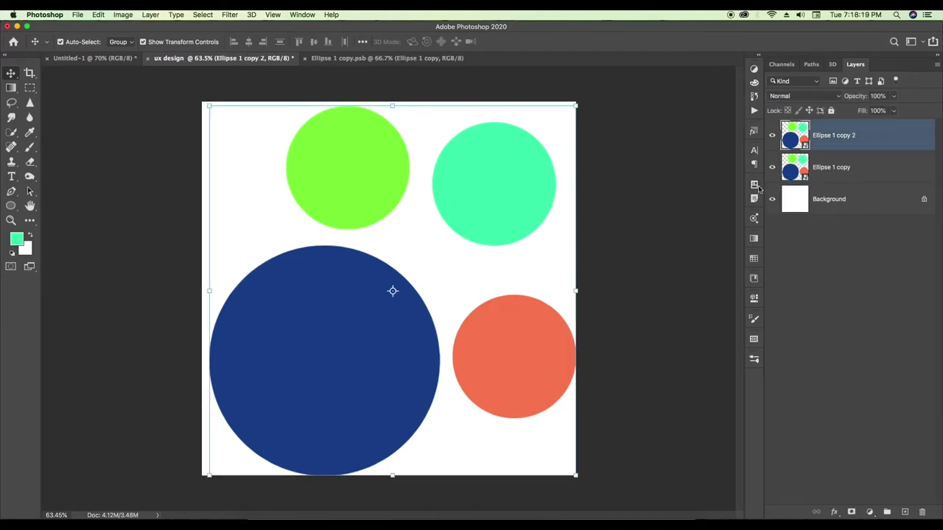
left_click(853, 170)
left_click(829, 146)
left_click(227, 15)
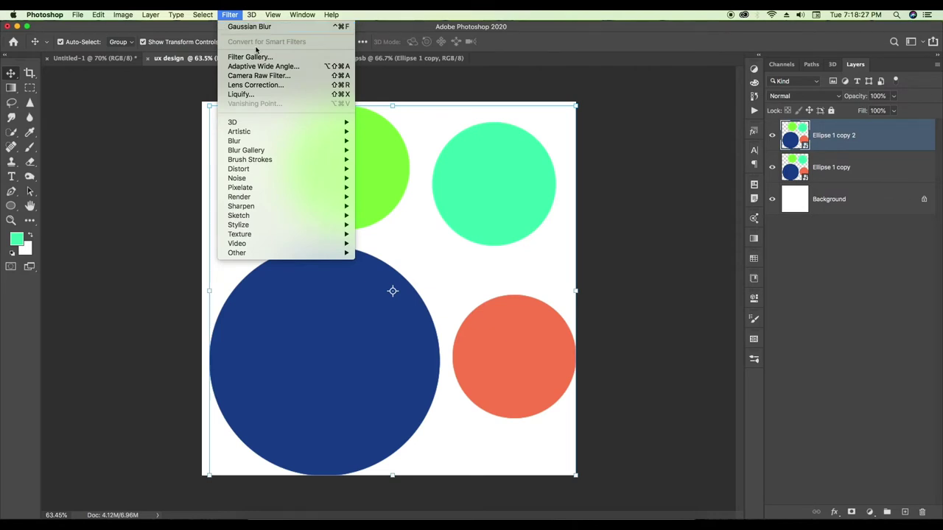
mouse_move(260, 150)
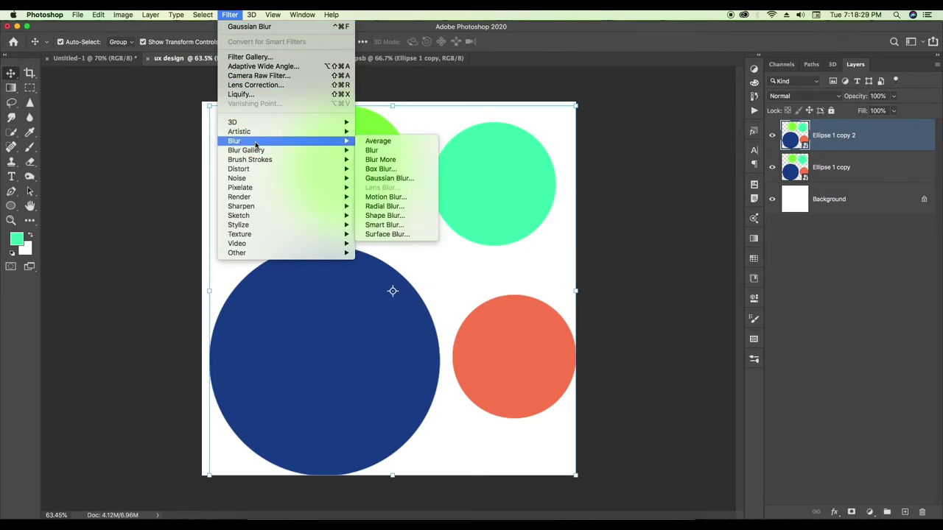
left_click(390, 179)
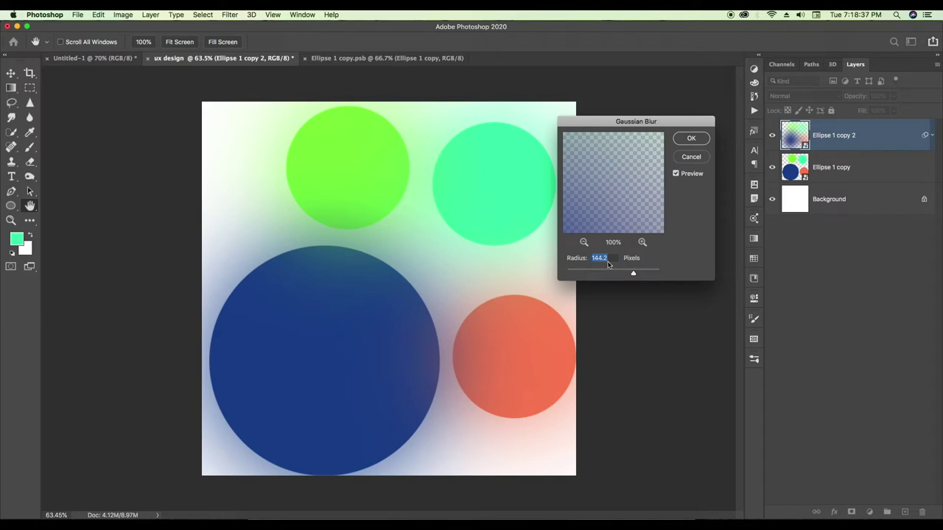
mouse_move(630, 274)
left_mouse_down()
mouse_move(654, 272)
mouse_move(641, 274)
left_mouse_up()
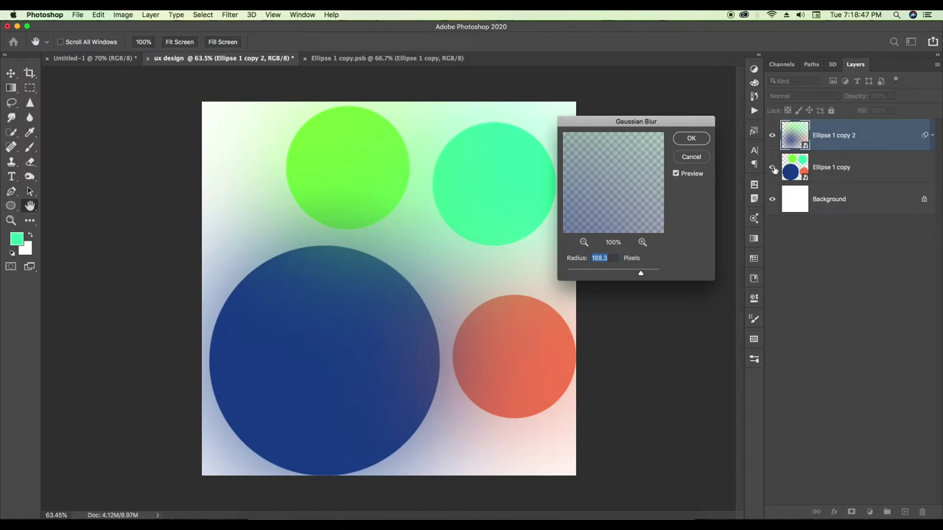
left_click_drag(675, 125, 536, 123)
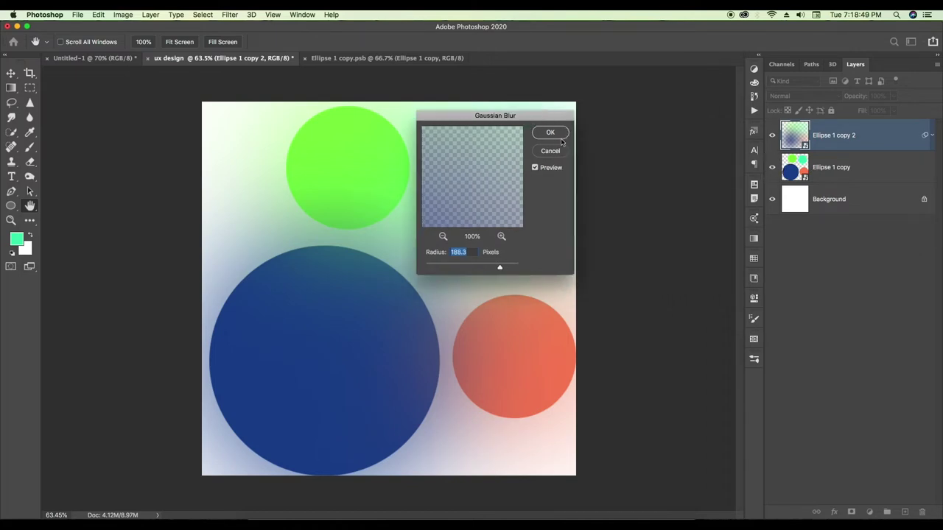
left_click(550, 156)
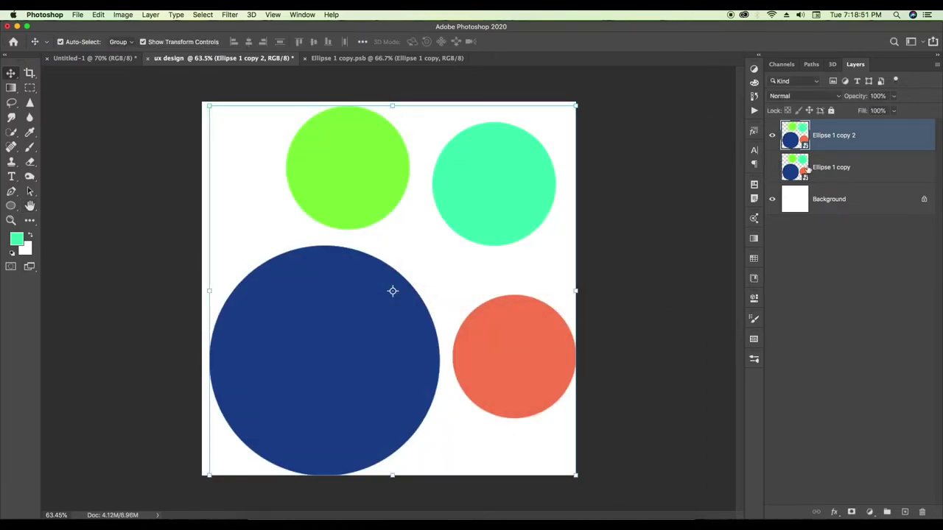
- Lock the hidden original smart object layer, Ellipse 1 copy
double_click(852, 175)
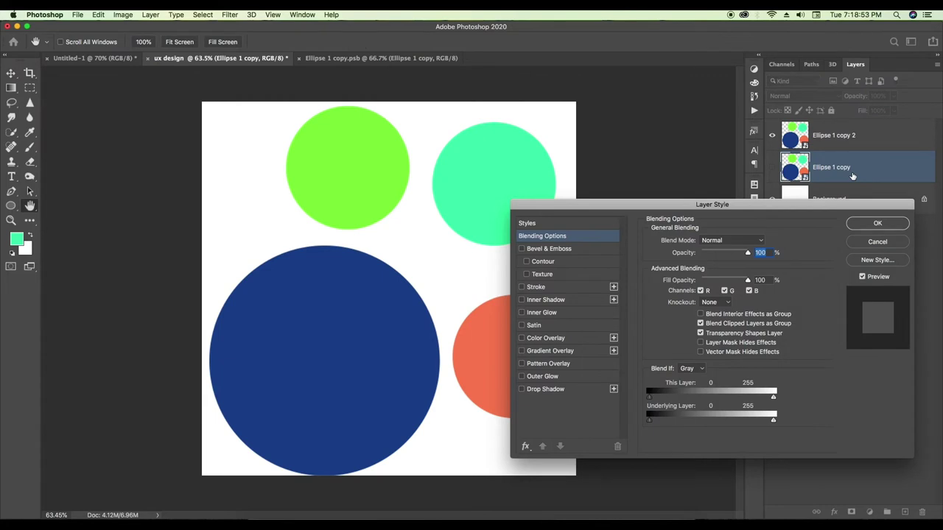
left_click(875, 241)
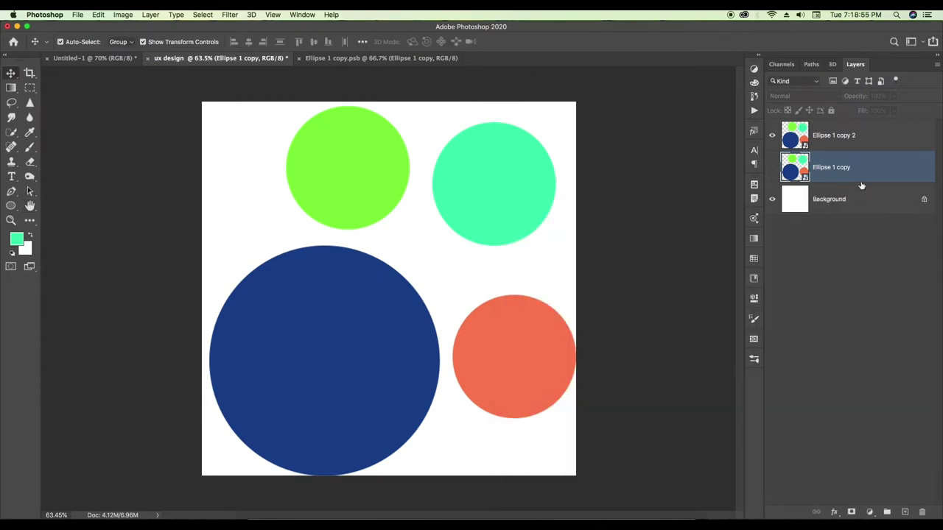
key("super+slash")
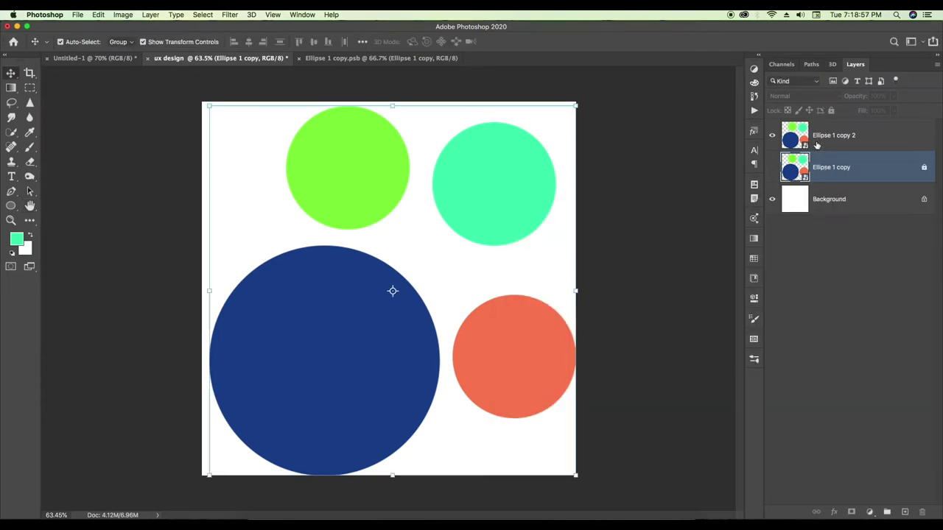
- Apply a Gaussian Blur with a radius of 197.1 pixels to the duplicate smart object, Ellipse 1 copy 2
left_click(392, 291)
left_click(231, 15)
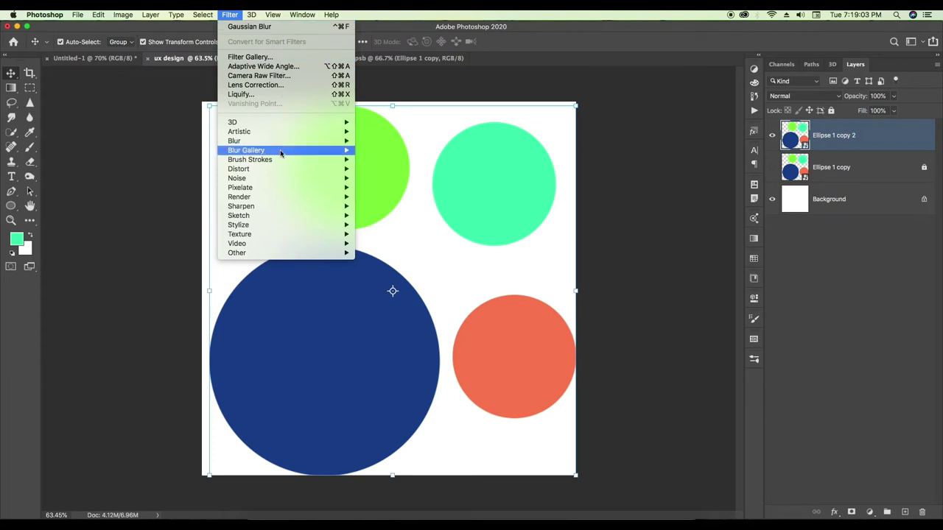
mouse_move(298, 143)
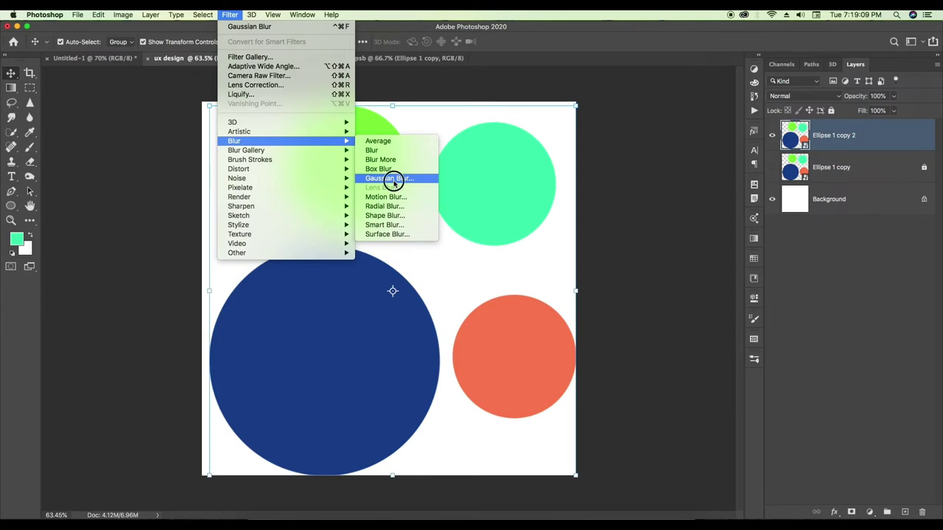
left_click(394, 183)
mouse_move(491, 270)
left_mouse_down()
mouse_move(500, 267)
mouse_move(478, 268)
mouse_move(499, 269)
left_mouse_up()
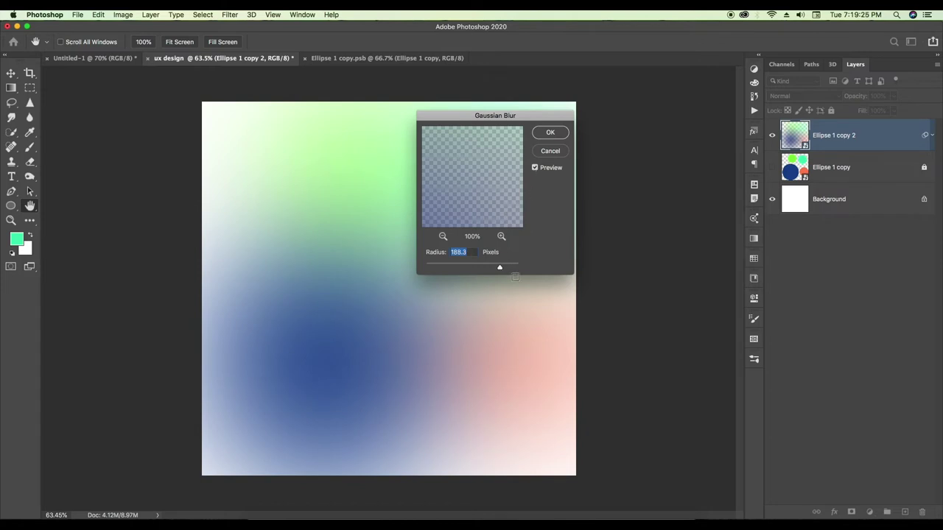
left_click_drag(501, 269, 501, 269)
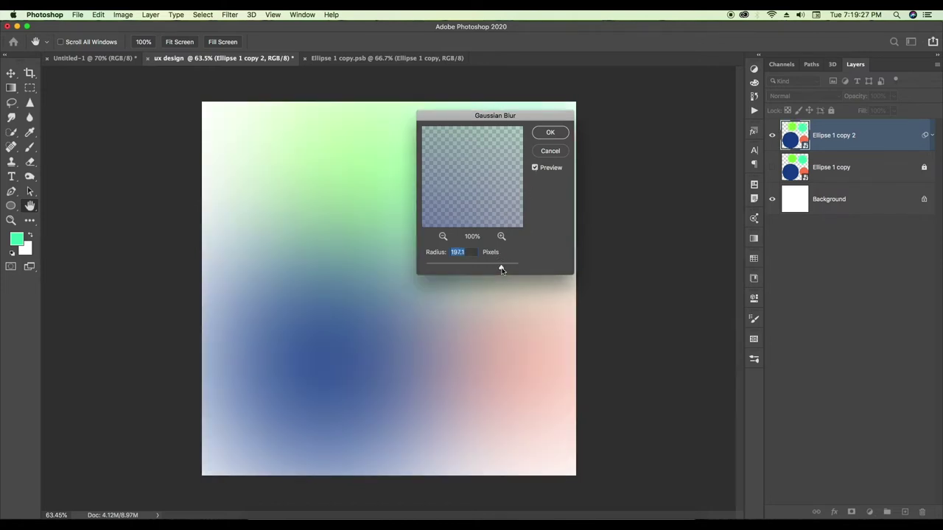
left_click(551, 133)
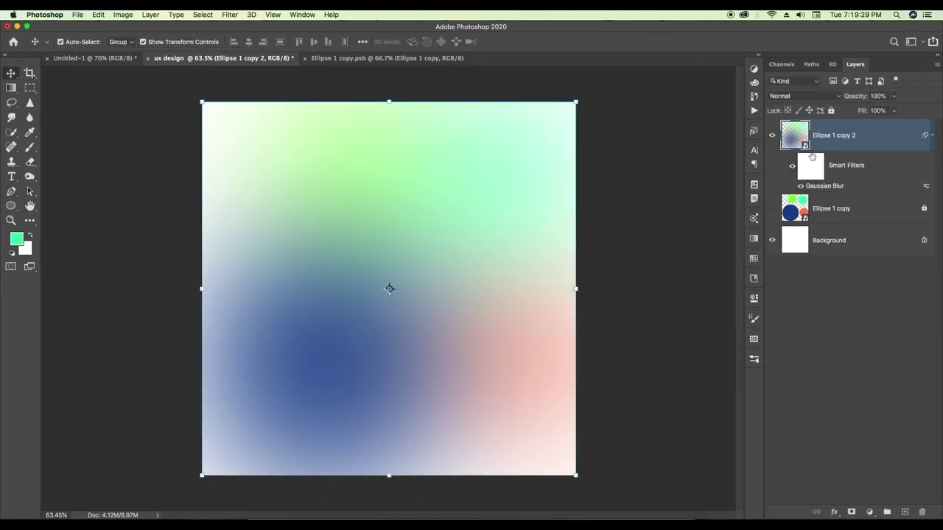
- Duplicate the blurred layer and convert the new copy into its own smart object
key("super+j")
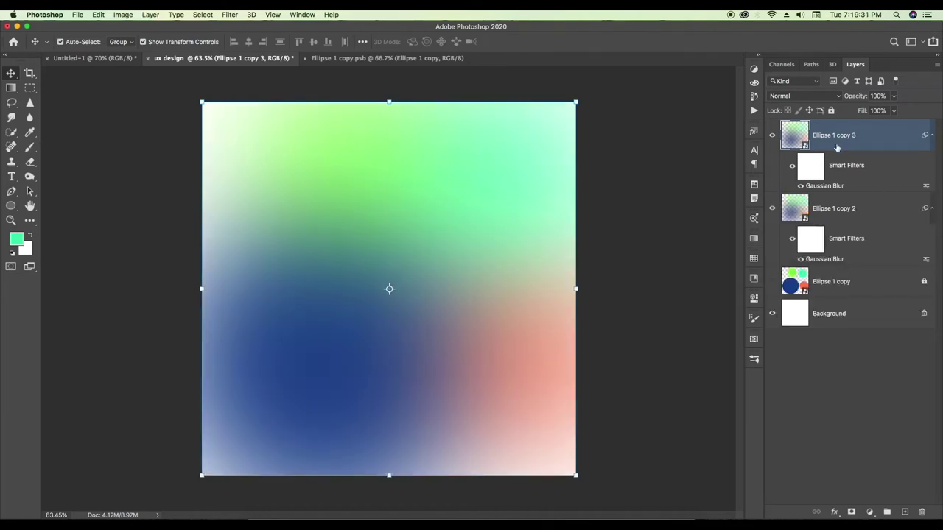
right_click(844, 140)
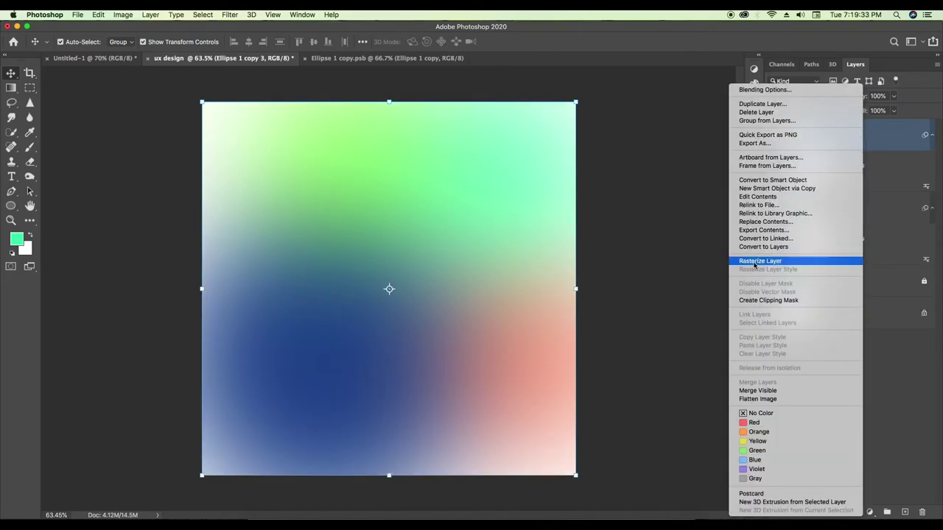
left_click(766, 180)
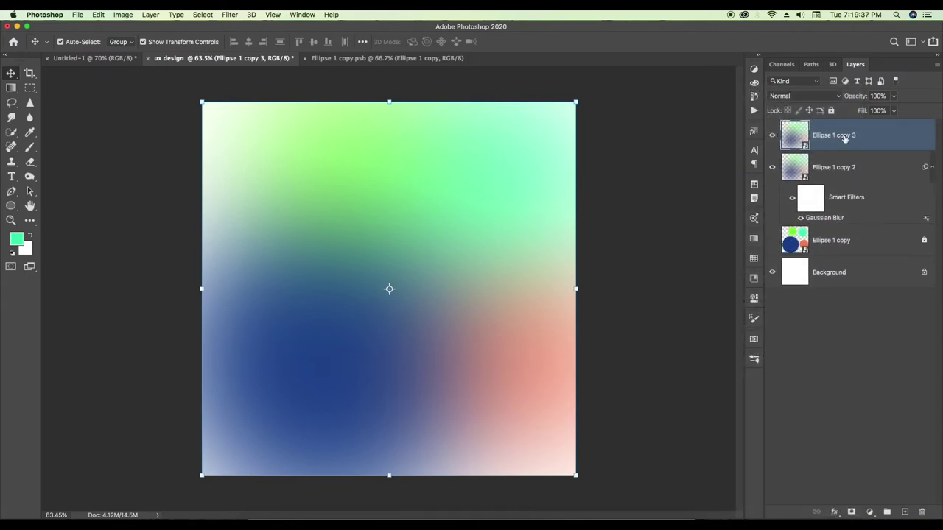
- Draw a circle about 576 px in diameter with the Ellipse tool, slightly right of the canvas center
left_click(11, 205)
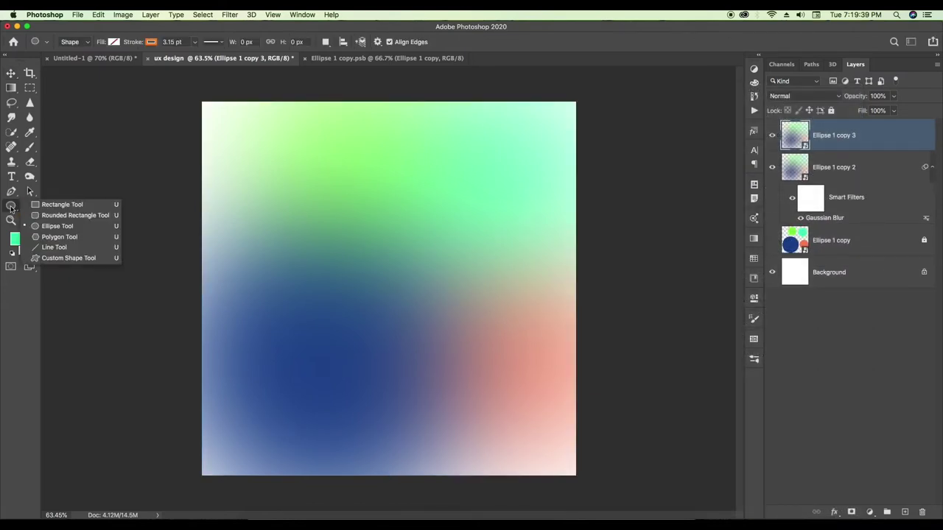
left_click(59, 225)
left_click_drag(343, 198, 520, 396)
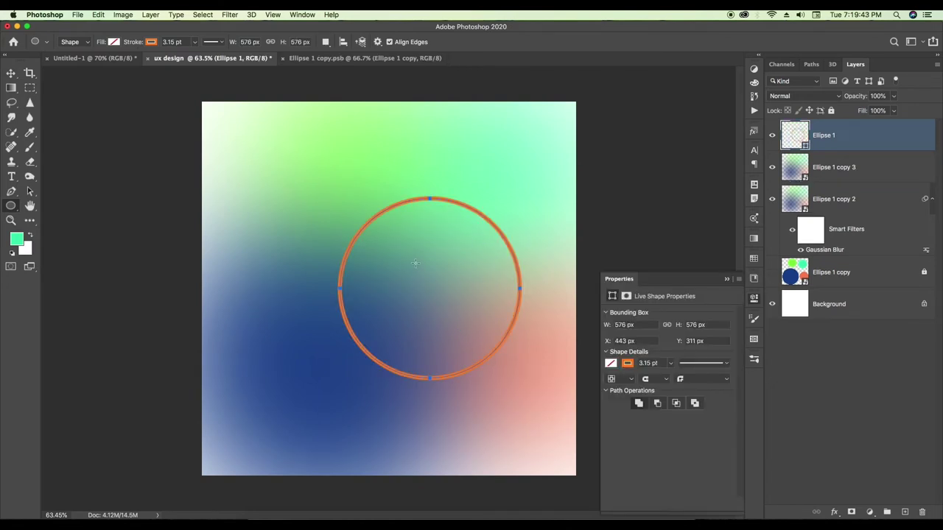
- Give the new circle a white fill and set its stroke width to 0 pt
left_click(727, 281)
left_click(754, 298)
left_click(610, 365)
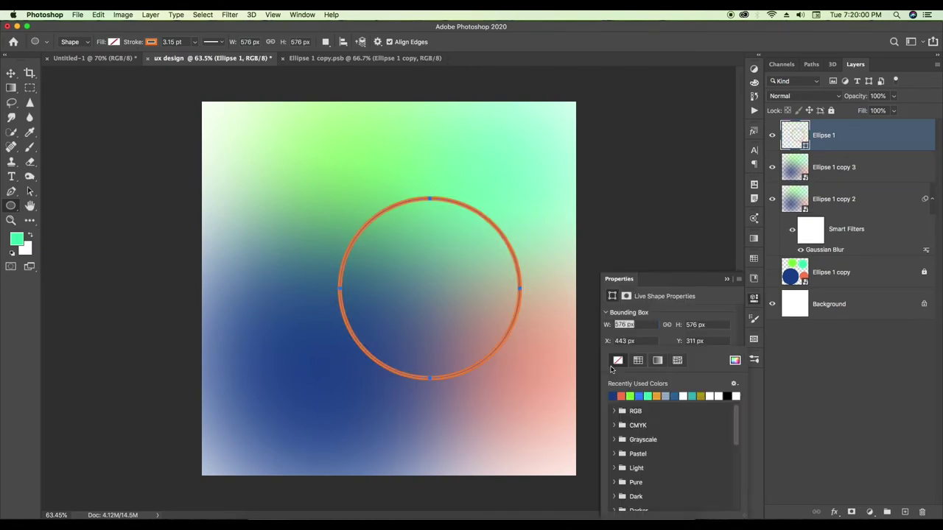
left_click(711, 396)
left_click(711, 306)
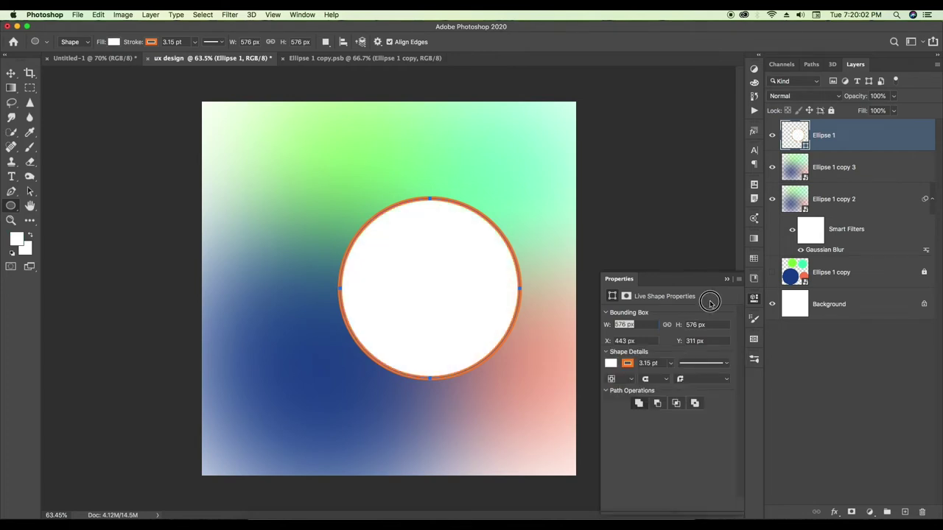
left_click(670, 363)
mouse_move(671, 372)
left_mouse_down()
mouse_move(627, 375)
mouse_move(587, 301)
left_mouse_up()
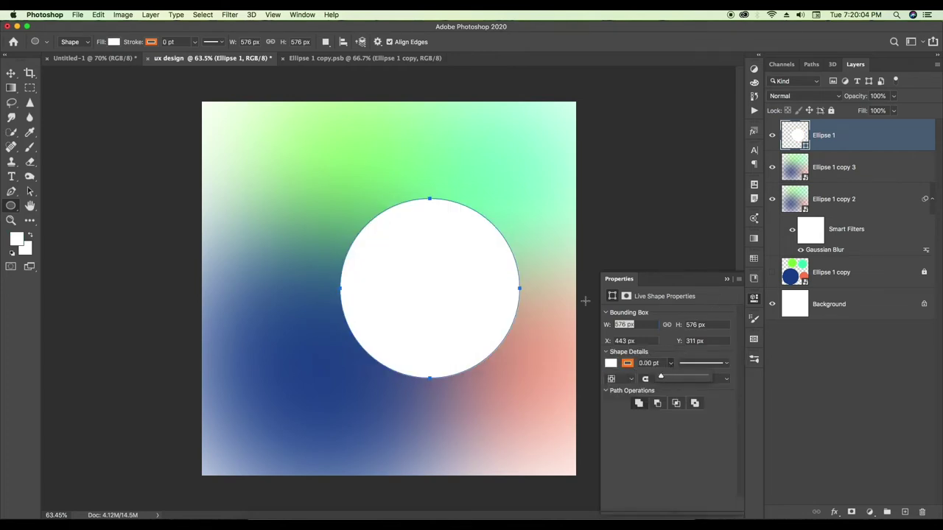
left_click(727, 279)
- Hide the white circle and set the Gaussian Blur radius of Ellipse 1 copy 2 to 435.6 pixels
left_click(772, 135)
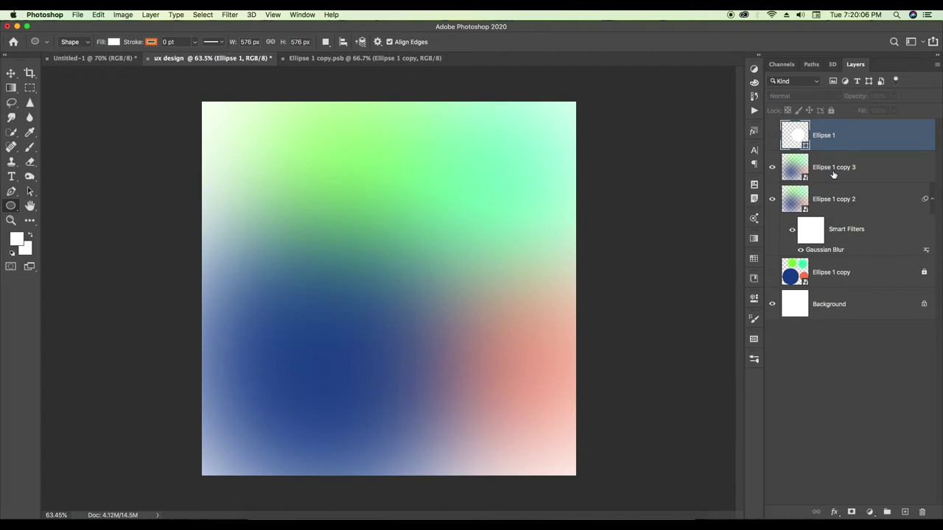
left_click(833, 173)
double_click(824, 249)
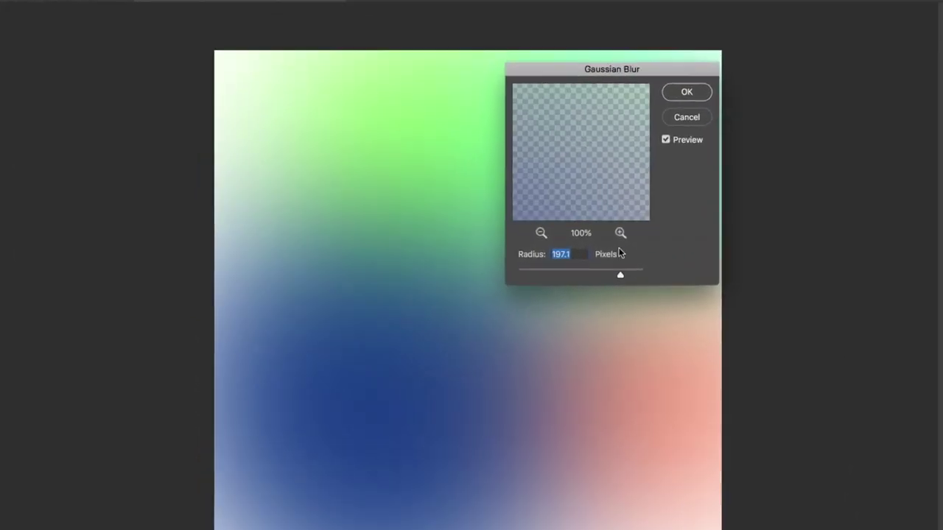
left_click_drag(623, 274, 630, 273)
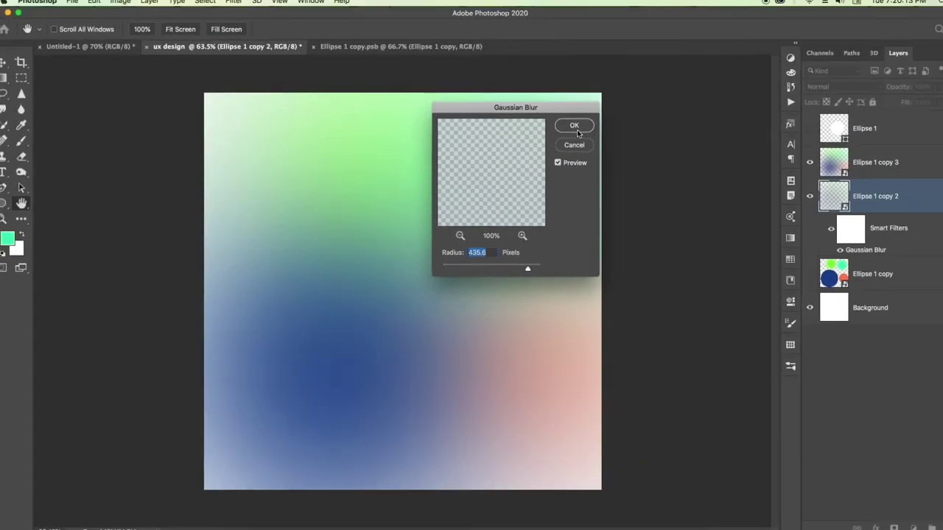
left_click(577, 133)
- Clip the Ellipse 1 copy 3 gradient to the white Ellipse 1 circle beneath it and shift the clipped gradient slightly left
mouse_move(858, 136)
left_mouse_down()
mouse_move(857, 174)
mouse_move(851, 139)
left_mouse_up()
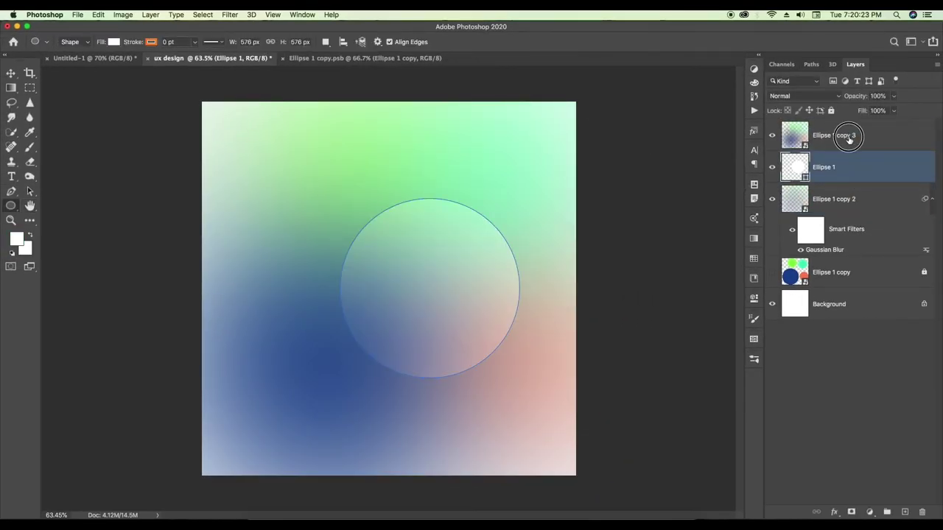
left_click(799, 149, "alt")
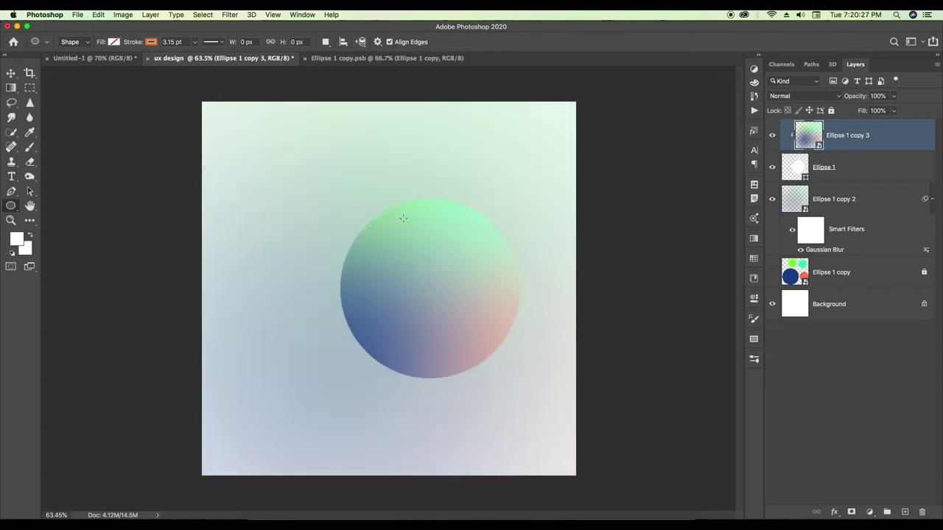
left_click(12, 73)
mouse_move(505, 280)
left_mouse_down()
mouse_move(439, 280)
mouse_move(499, 277)
mouse_move(490, 278)
left_mouse_up()
- Hide Ellipse 1 and Ellipse 1 copy 3, and set the Gaussian Blur radius of Ellipse 1 copy 2 to 173.6 pixels
left_click(771, 168)
left_click(771, 168)
left_click(771, 137)
left_click(771, 169)
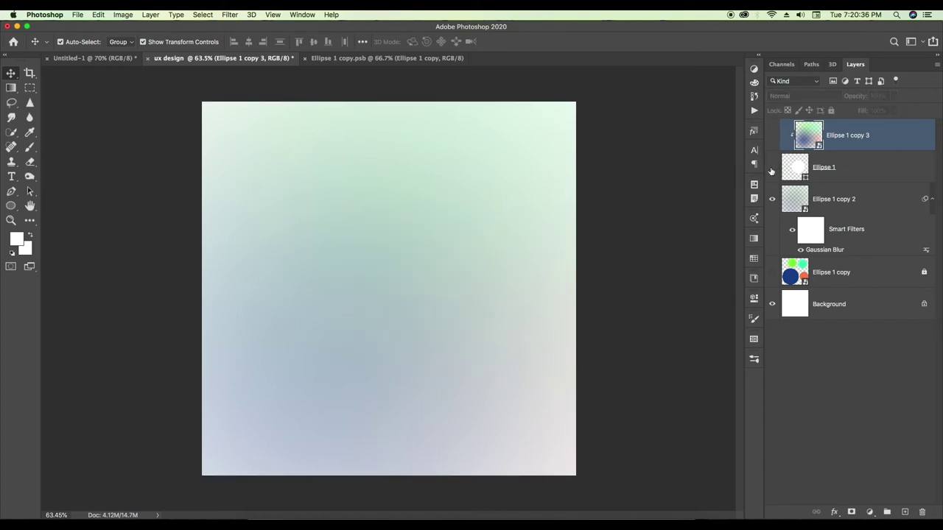
double_click(824, 251)
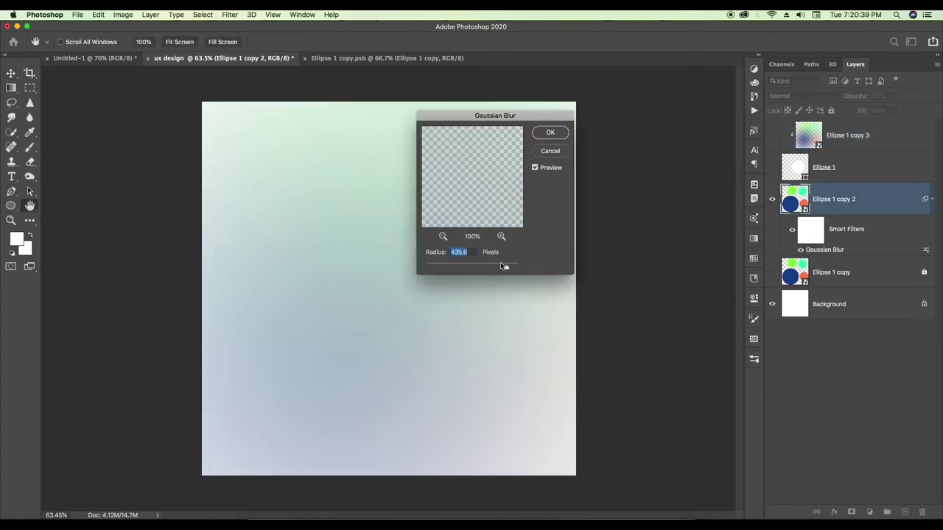
left_click_drag(502, 266, 497, 266)
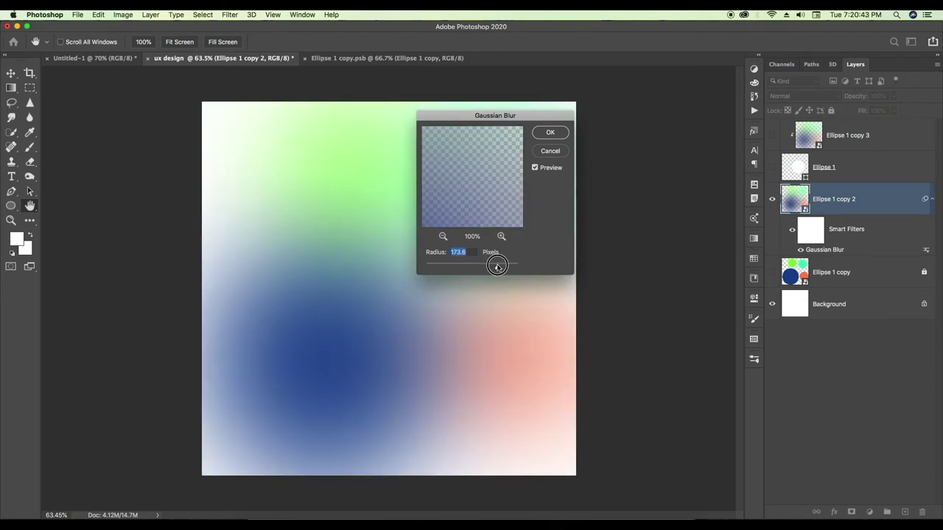
left_click(551, 138)
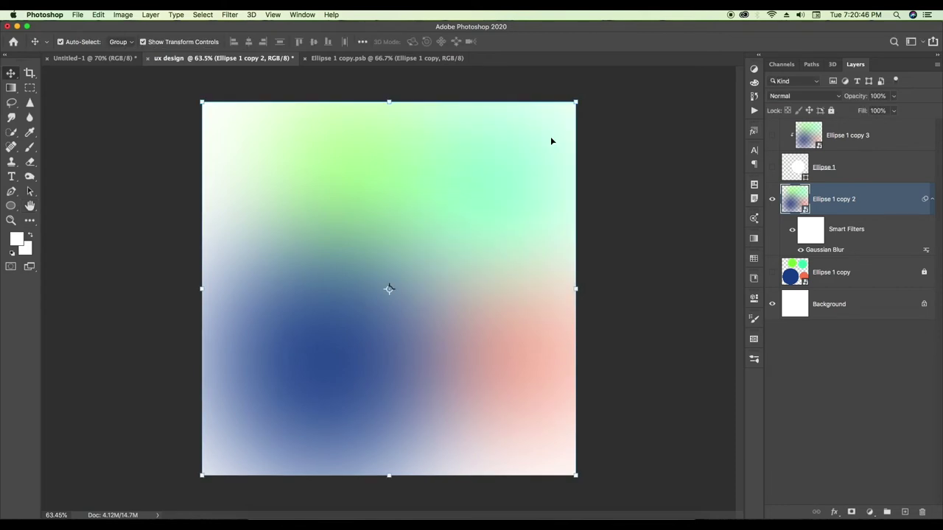
- Show Ellipse 1 and Ellipse 1 copy 3 again and move the circle to just left of the canvas center
left_click(772, 167)
left_click(772, 134)
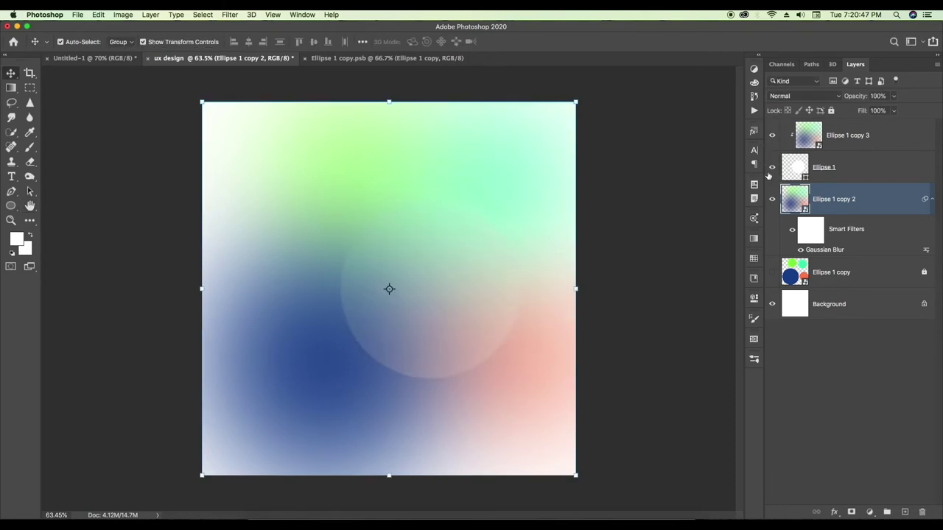
left_click(470, 289)
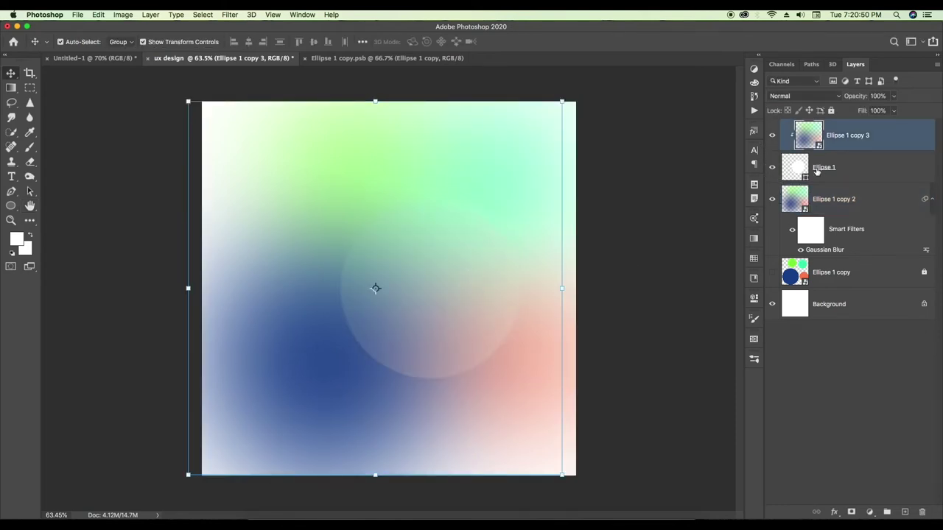
left_click(851, 168, "shift")
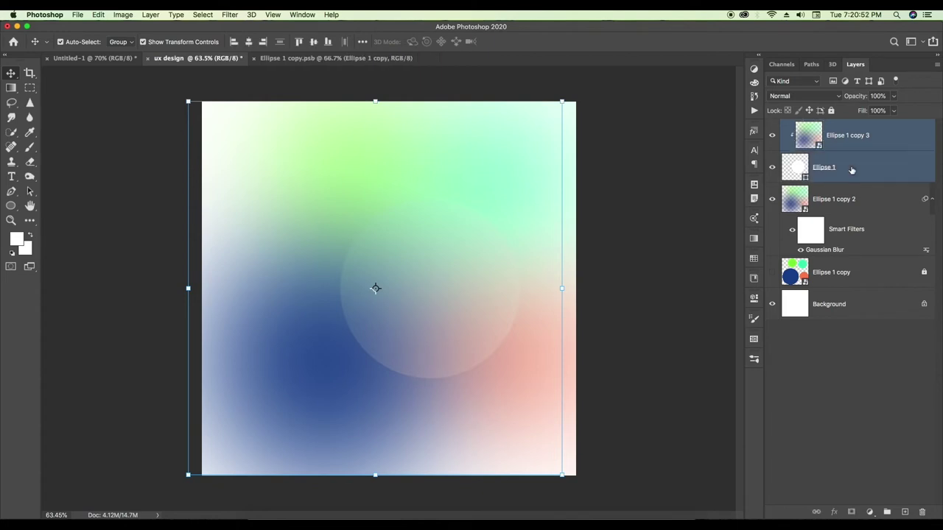
left_click_drag(375, 286, 486, 219)
- Group Ellipse 1 and Ellipse 1 copy 3 under the name c and shift the group slightly right
left_click(859, 169, "shift")
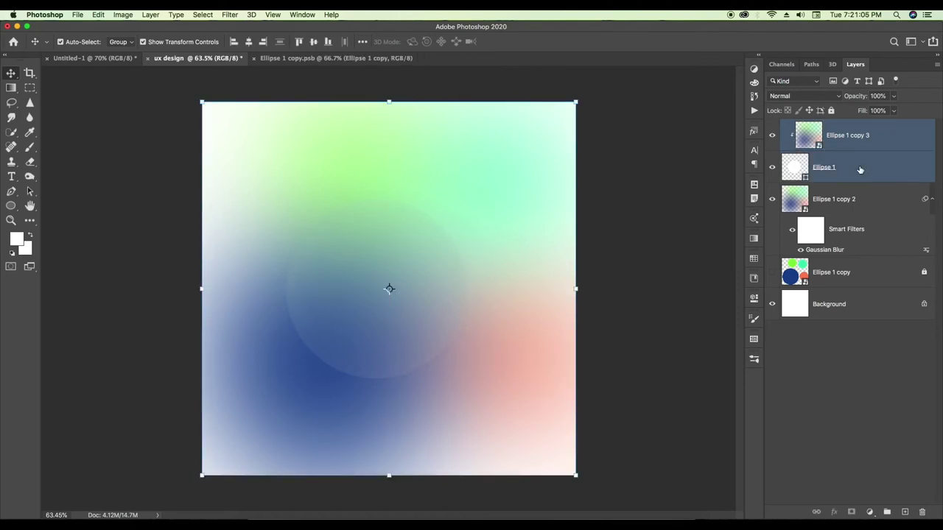
right_click(859, 167)
left_click(676, 303)
key("super+g")
double_click(813, 125)
key("BackSpace")
key("Return")
left_click(449, 273)
left_click_drag(423, 286, 450, 293)
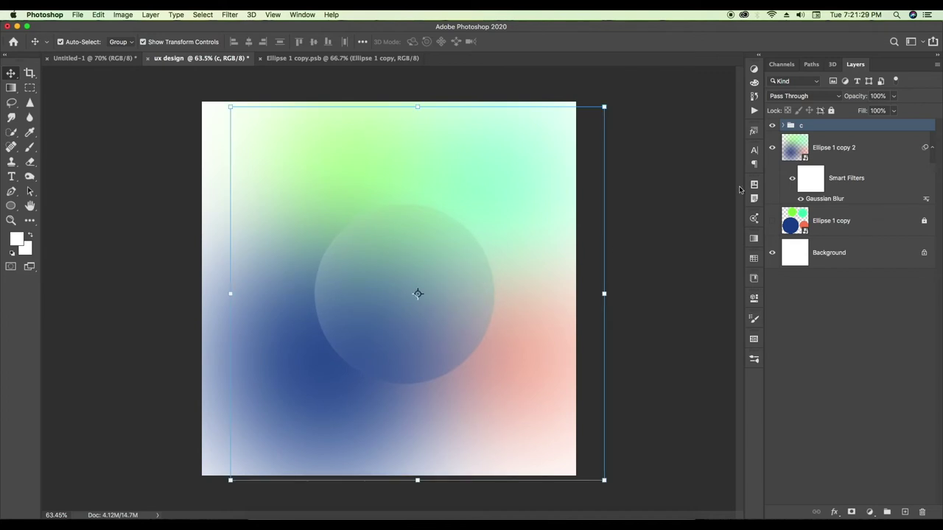
left_click(832, 513)
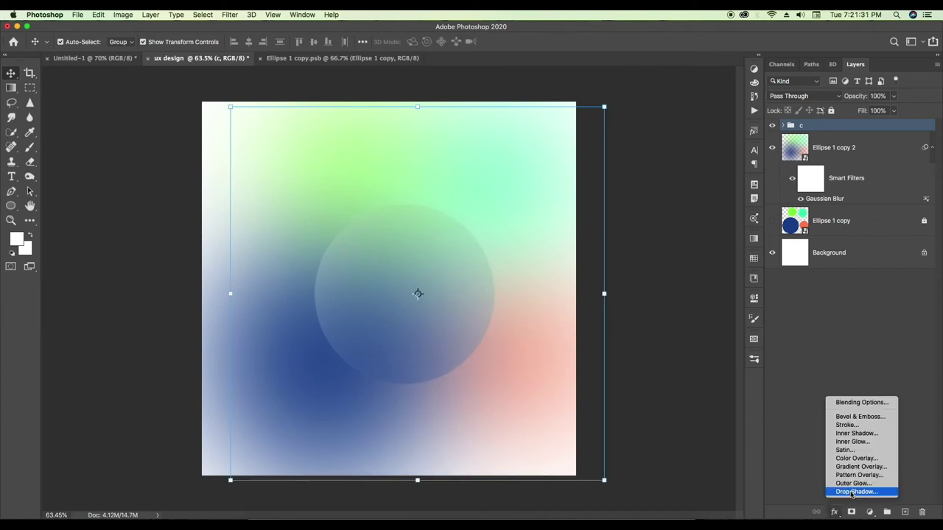
left_click(854, 491)
key("Escape")
- Show the title and circle group in the Untitled-1 document and examine the glass circle's shadow edge up close
left_click(70, 58)
left_click(772, 201)
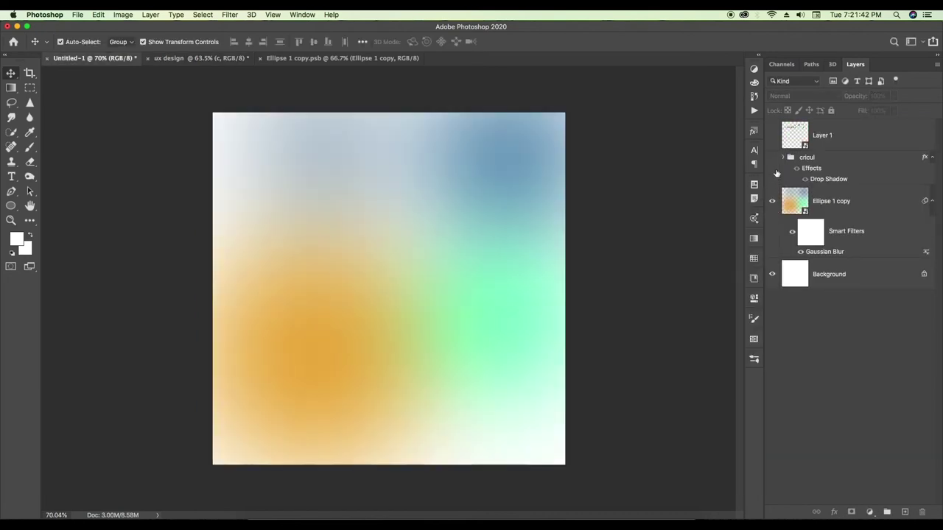
left_click(773, 136)
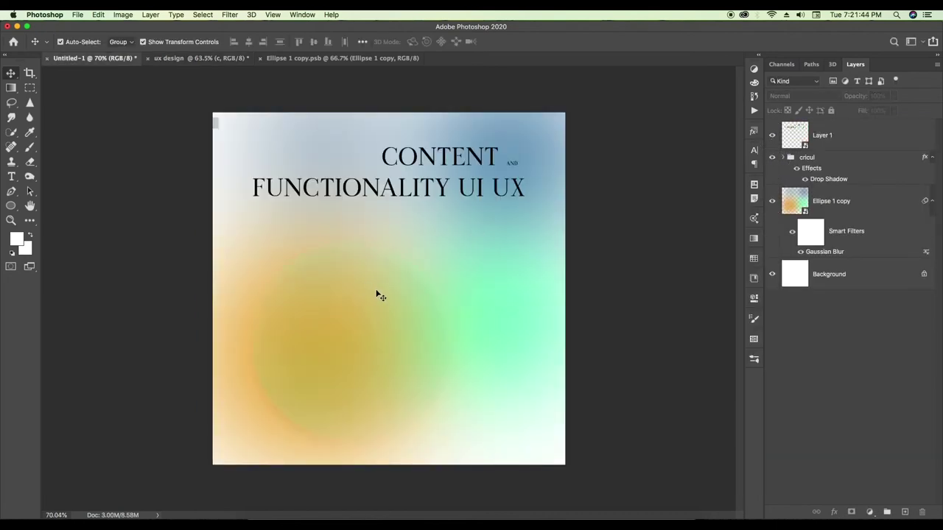
left_click_drag(370, 349, 386, 339)
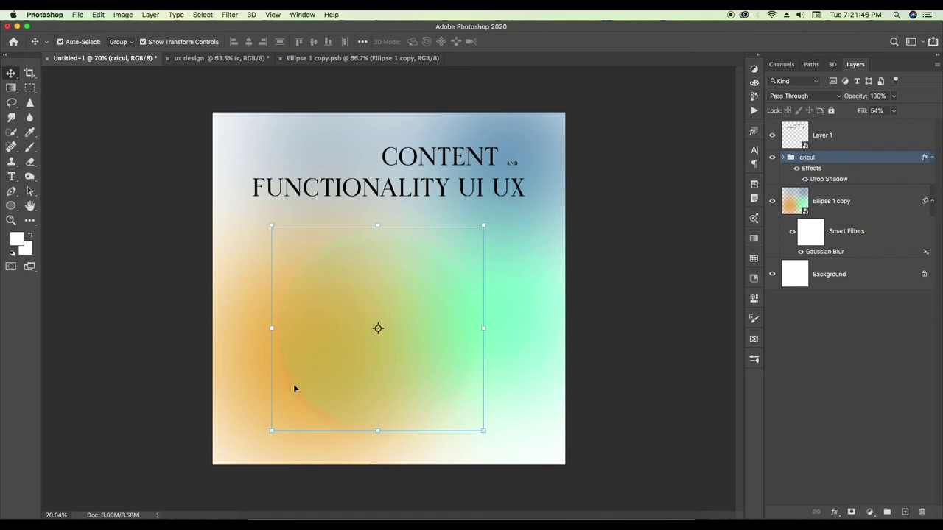
scroll(317, 406, "up", 5)
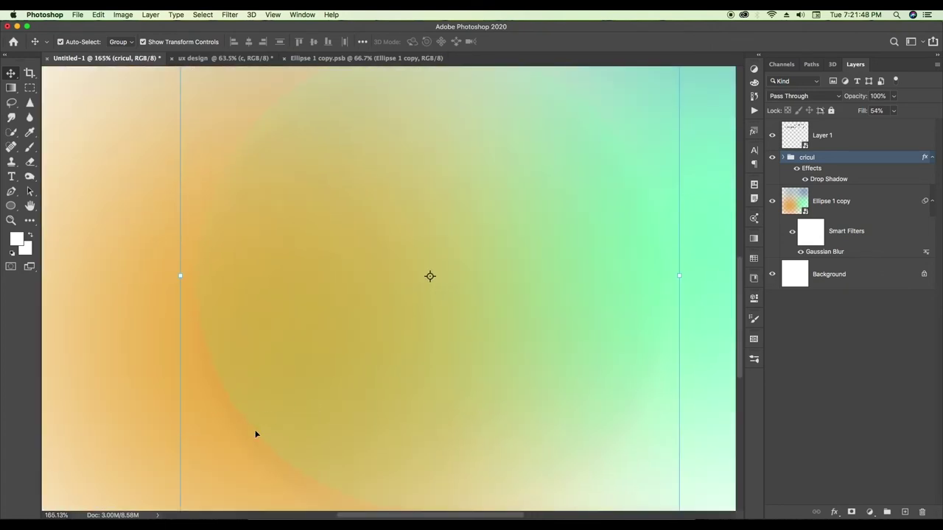
scroll(331, 364, "down", 5)
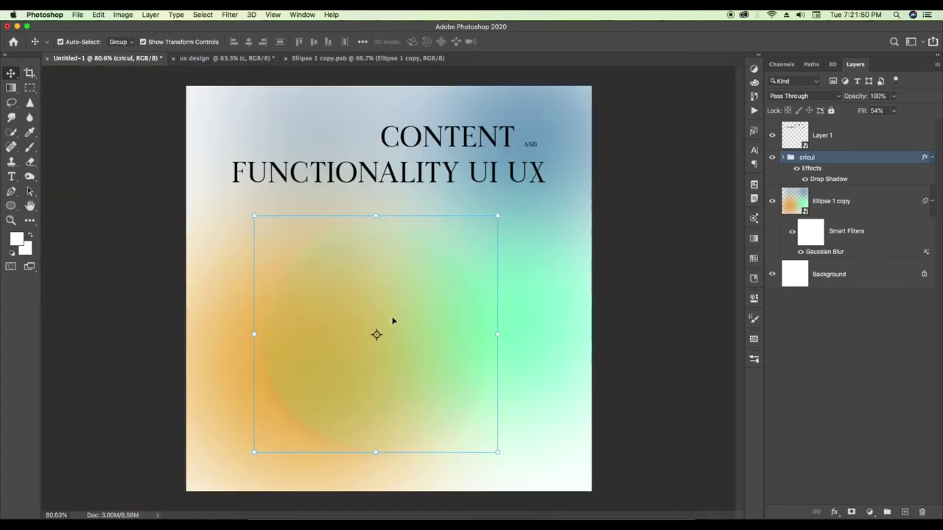
- Return to the ux design document, shift group c slightly left and add a Drop Shadow to it
left_click(239, 59)
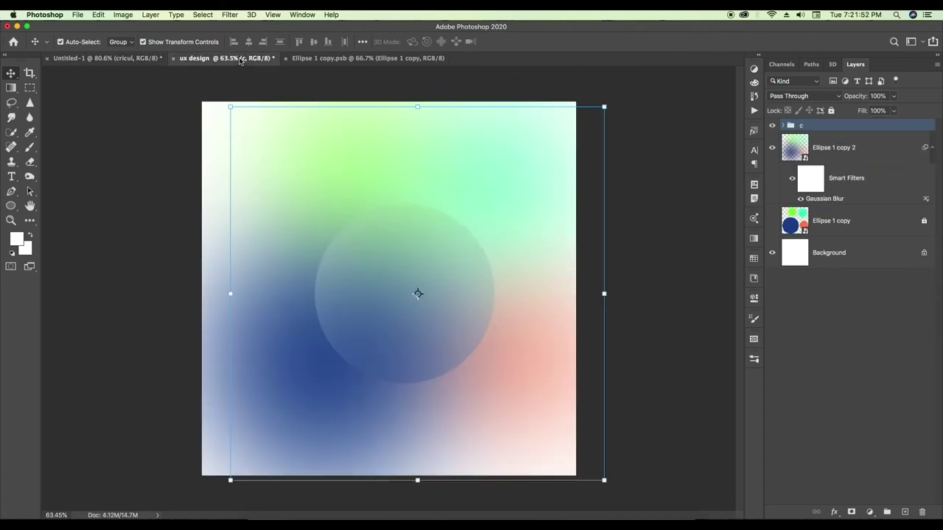
left_click_drag(462, 282, 442, 277)
left_click(835, 512)
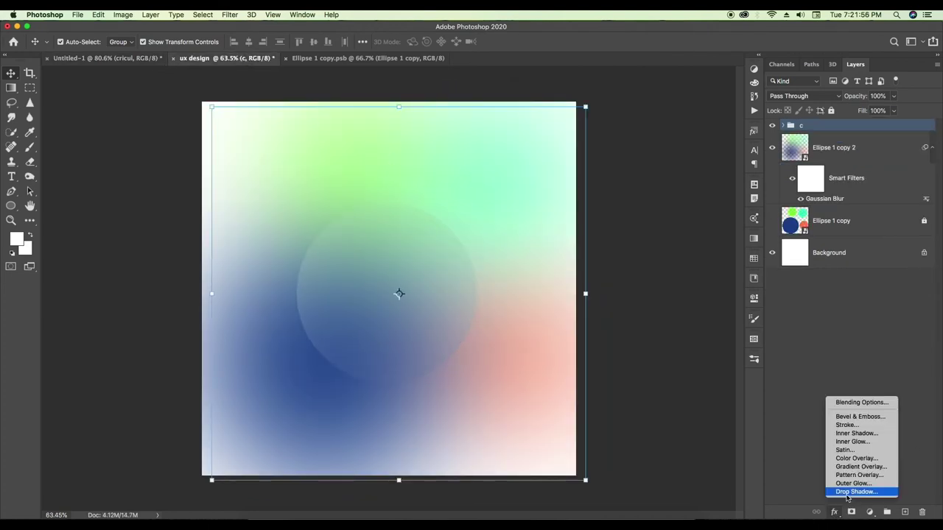
left_click(847, 492)
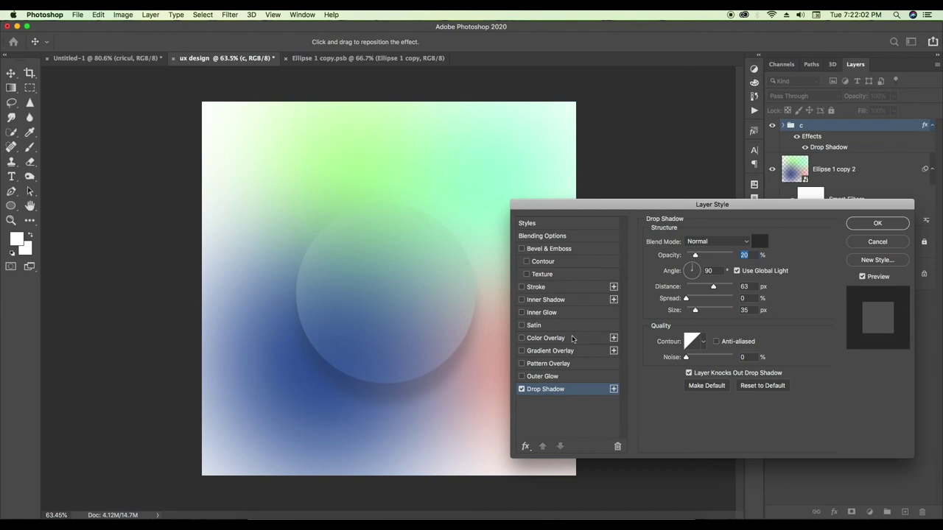
- Set the drop shadow's opacity to 16%, angle to 0° and size to 122 px, and apply the layer style
left_click_drag(695, 310, 691, 312)
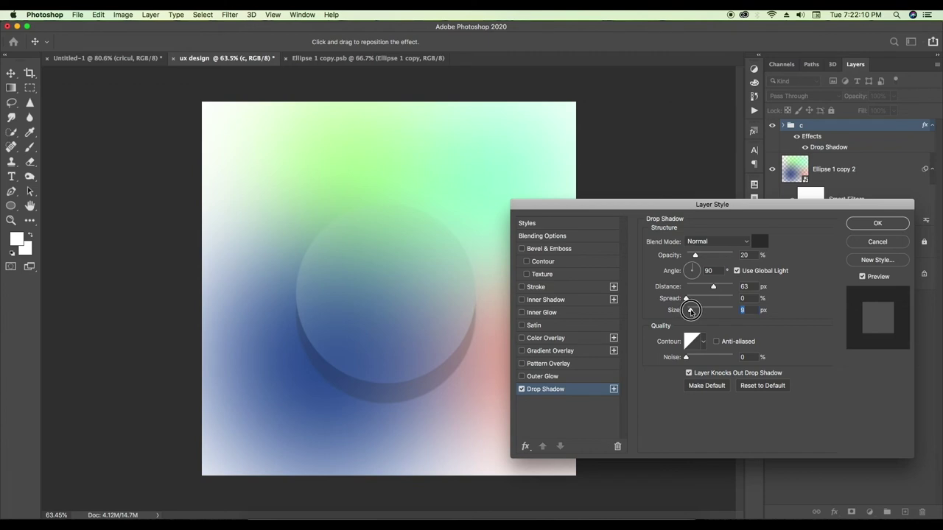
left_click_drag(690, 311, 703, 311)
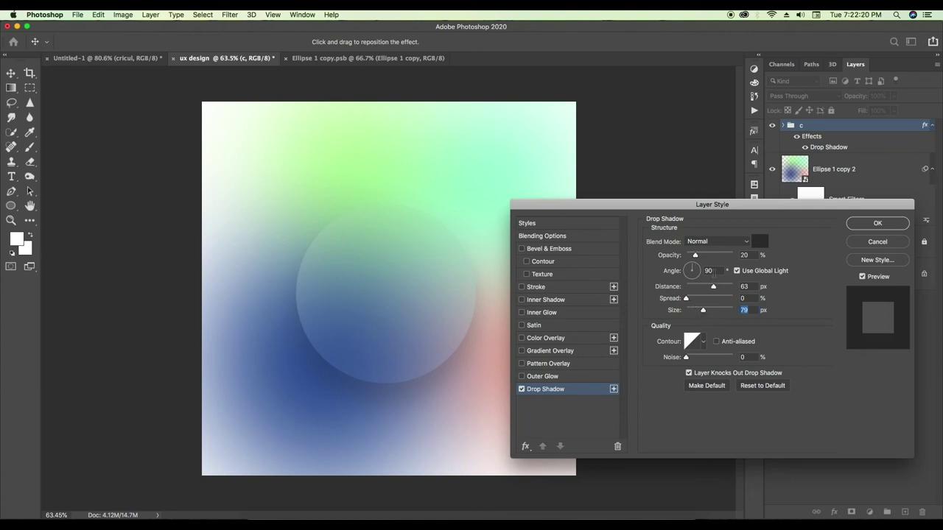
double_click(712, 271)
type("0")
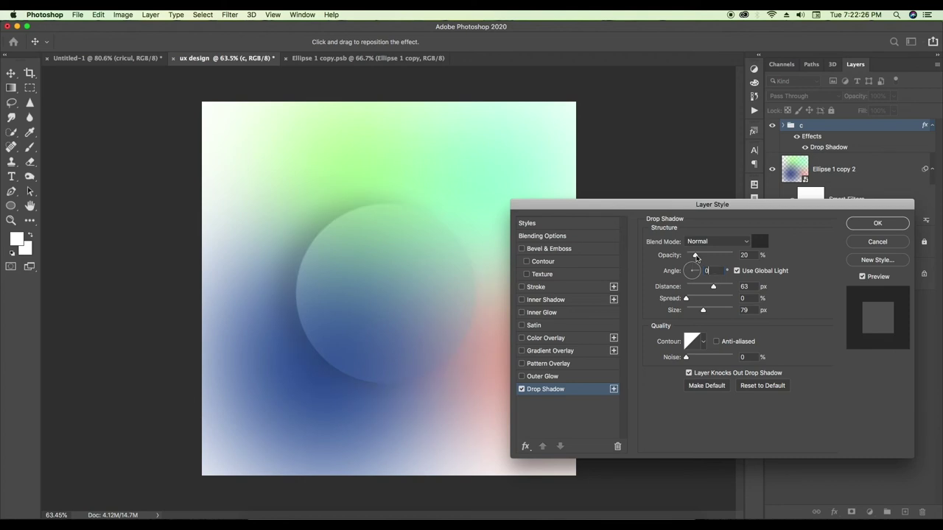
left_click(695, 257)
left_click_drag(696, 257, 693, 257)
left_click_drag(702, 313, 709, 314)
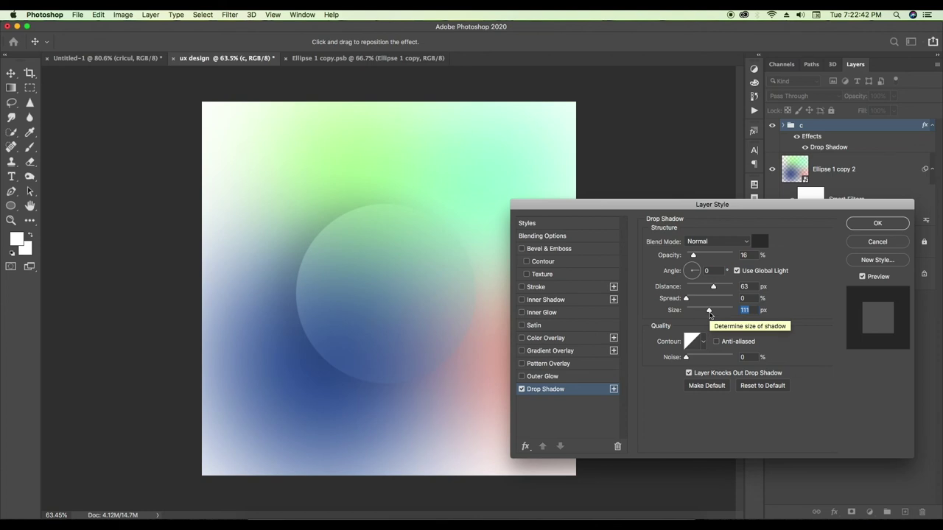
mouse_move(709, 314)
left_mouse_down()
mouse_move(671, 313)
mouse_move(709, 312)
left_mouse_up()
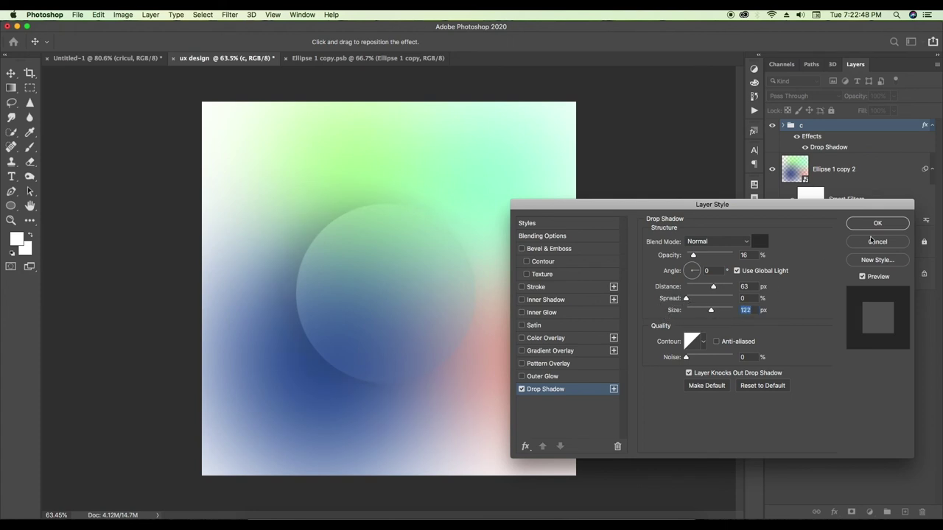
left_click(876, 225)
left_click(476, 271)
left_click(436, 286)
left_click_drag(433, 292, 438, 293)
- Copy the title Layer 1 from the Untitled-1 document into the ux design document
key("ctrl+shift+Tab")
left_click(825, 137)
left_click_drag(825, 137, 407, 235)
left_click_drag(491, 248, 488, 185)
left_click(825, 140)
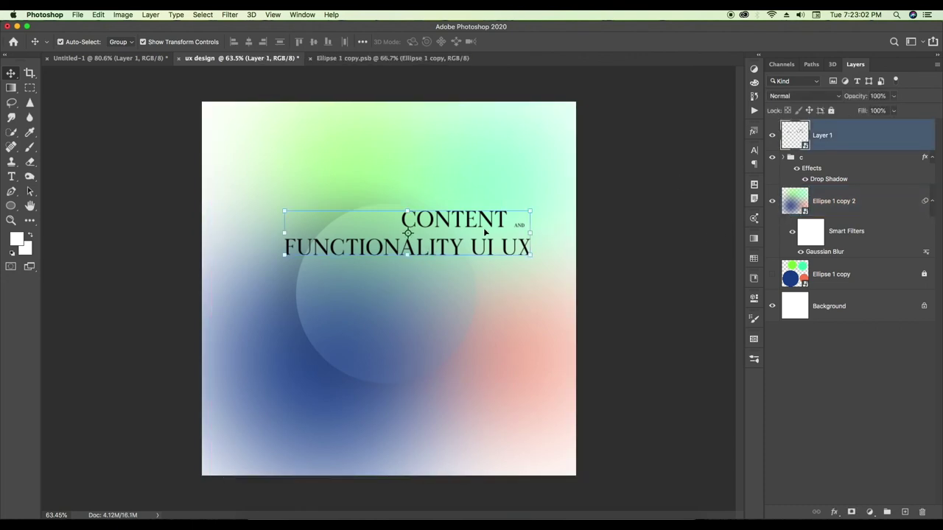
- Position the CONTENT AND FUNCTIONALITY UI UX title near the upper right of the canvas, above the glass circle, and deselect it
left_click_drag(488, 234, 501, 157)
left_click_drag(499, 151, 501, 152)
left_click(500, 153)
left_click(511, 144)
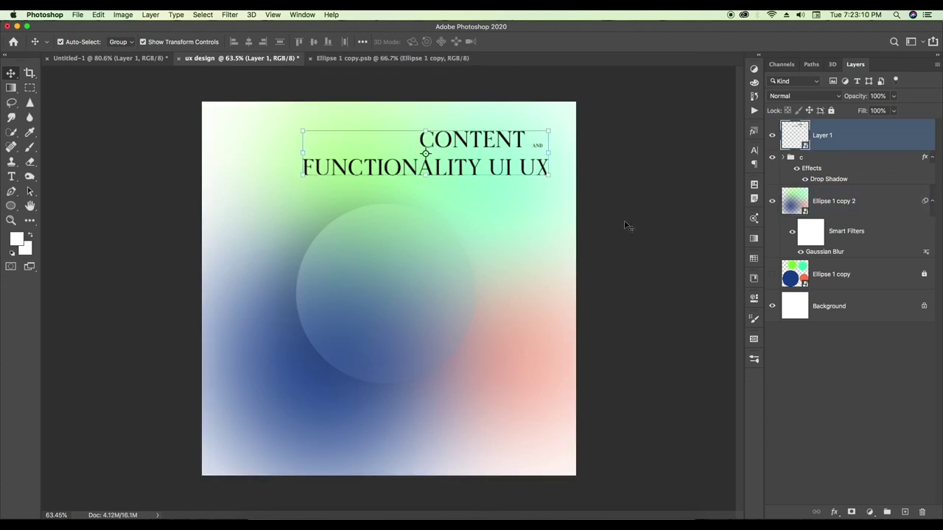
left_click(600, 313)
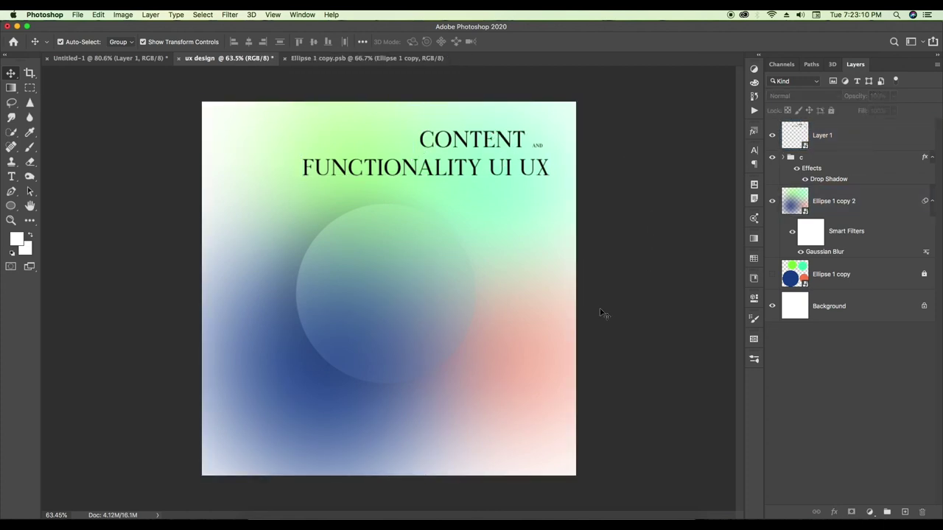
- Move the glass circle group c slightly left and down beneath the title, and deselect it
left_click(384, 324)
left_click_drag(460, 312, 441, 312)
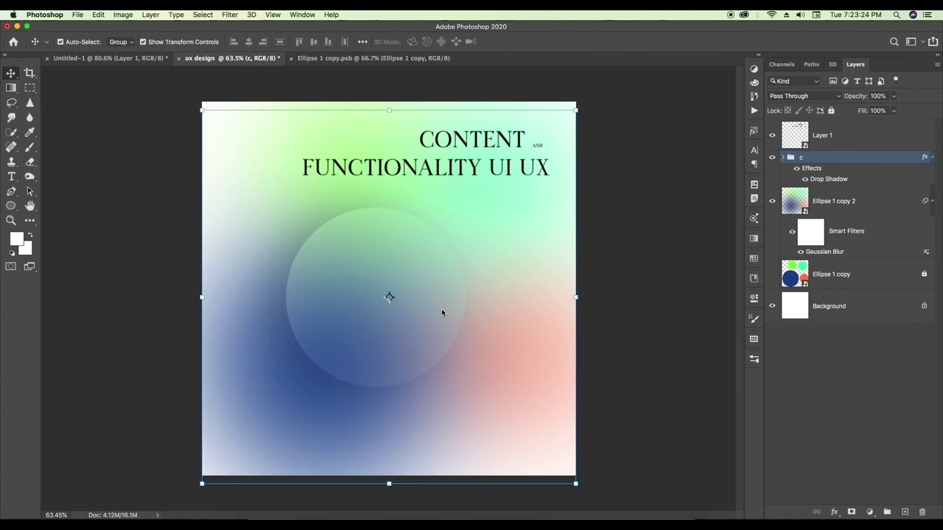
left_click(603, 296)
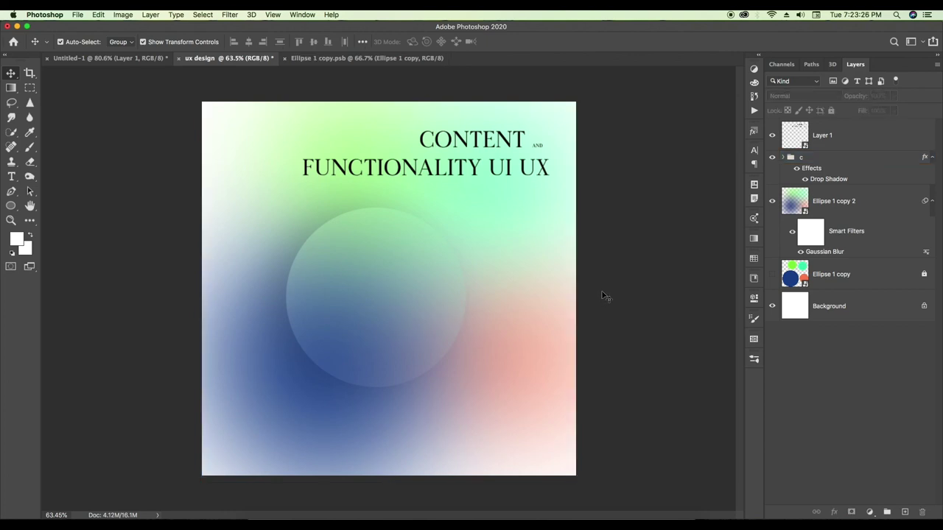